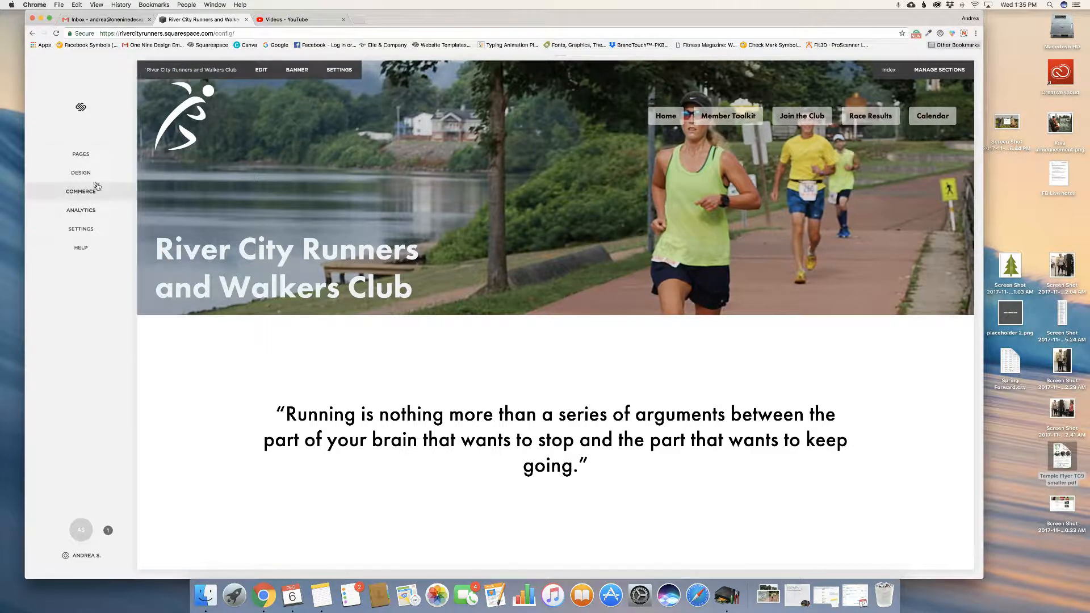
# Duplicate the Icicle Results page in the unlinked 2017 Race Results Folder
pyautogui.click(78, 153)
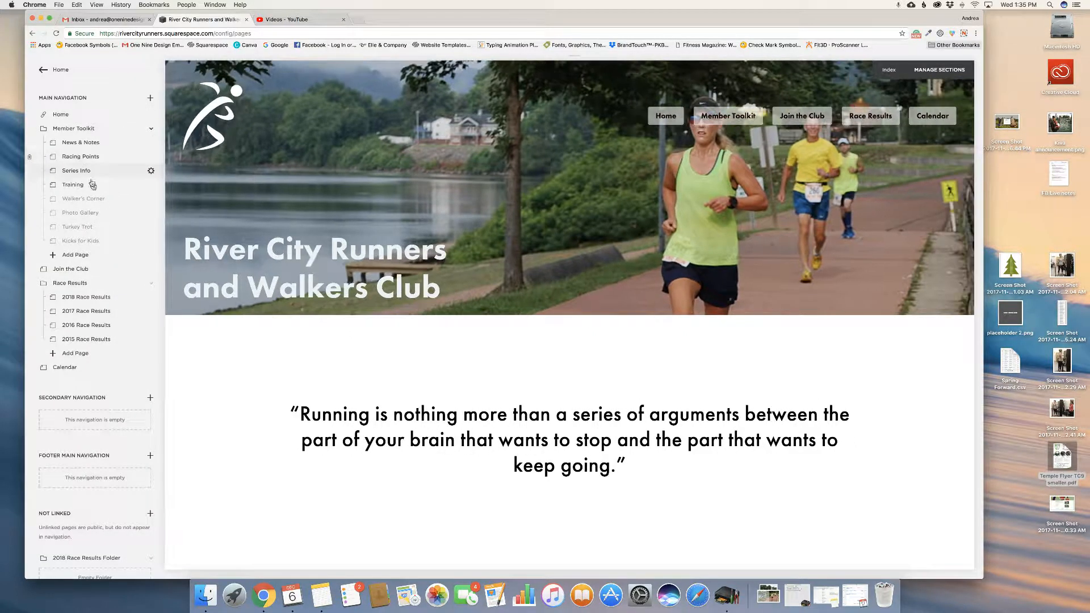
pyautogui.scroll(-3, 107, 283)
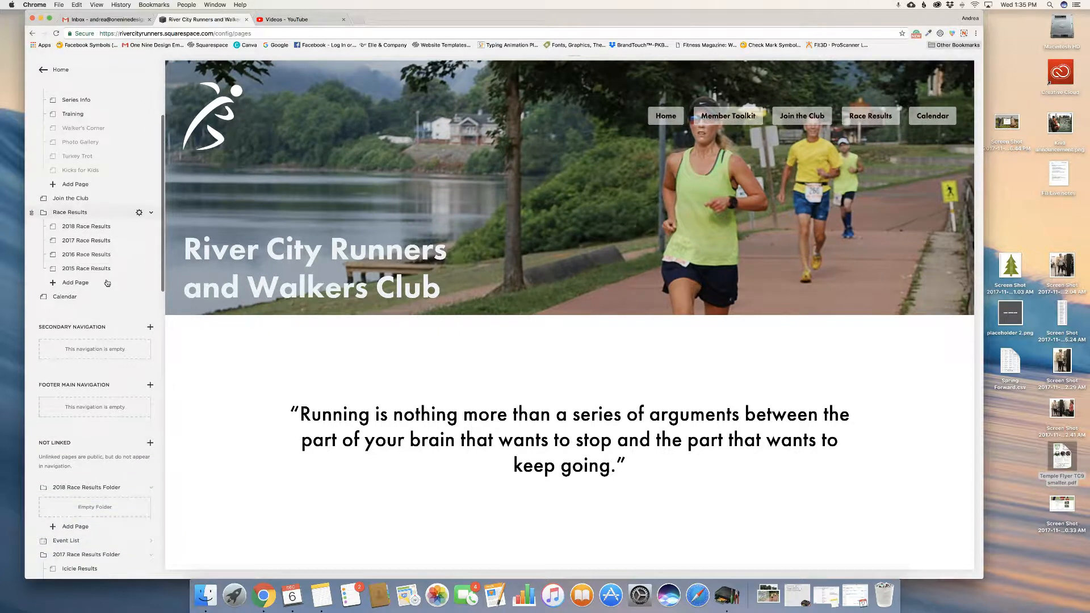
pyautogui.scroll(-3, 107, 283)
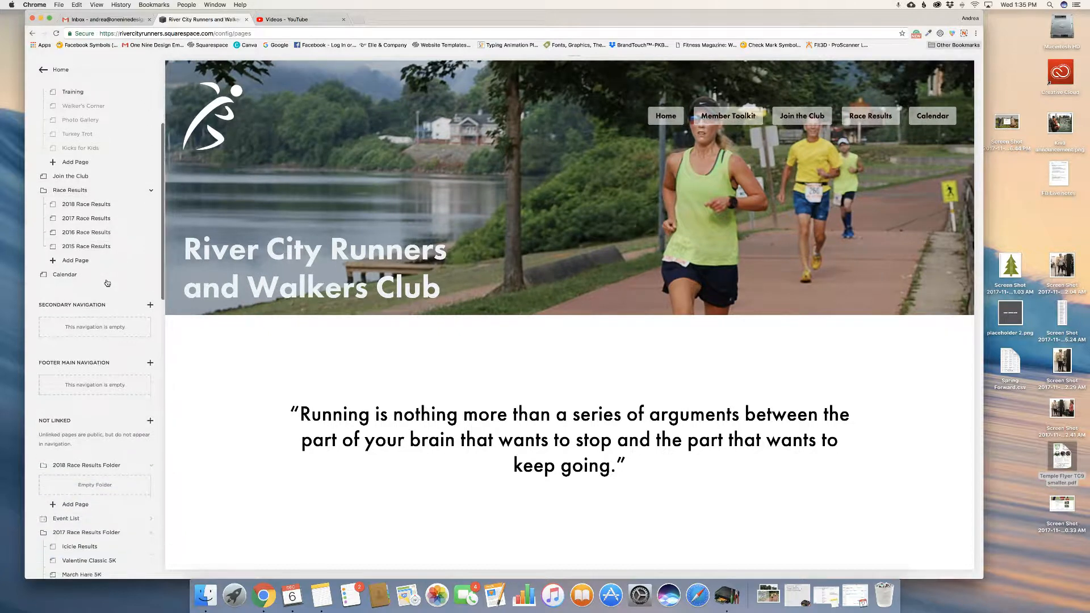
pyautogui.scroll(-1, 107, 282)
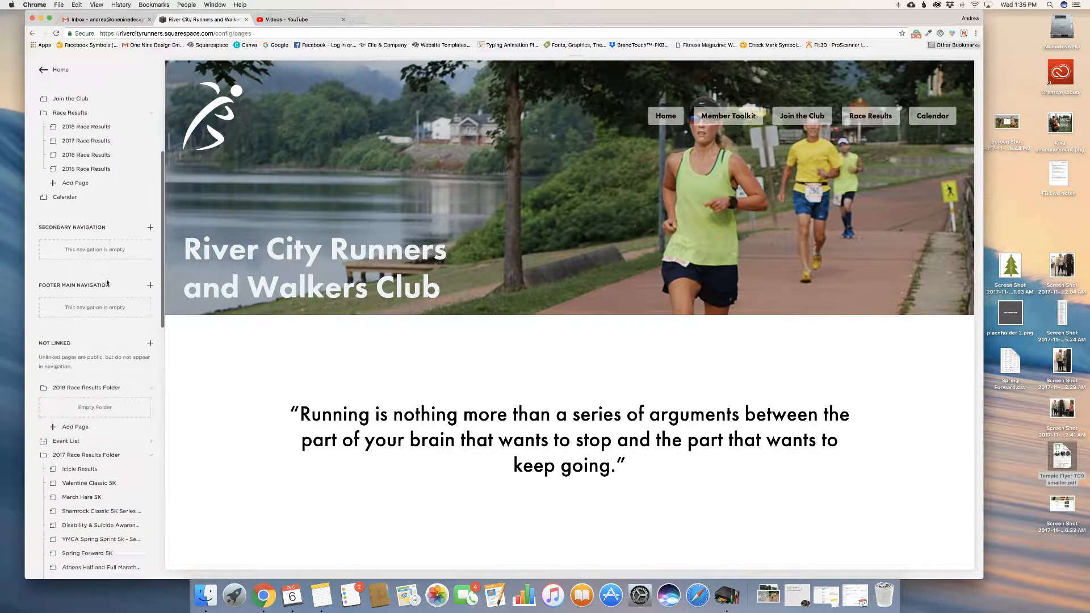
pyautogui.scroll(-3, 107, 283)
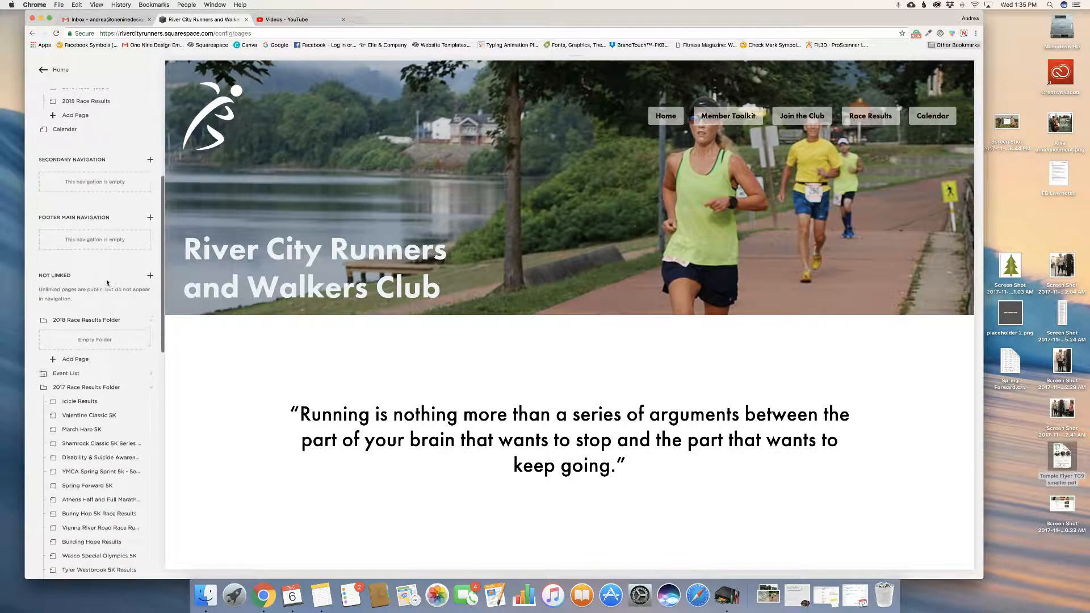
pyautogui.scroll(-4, 107, 284)
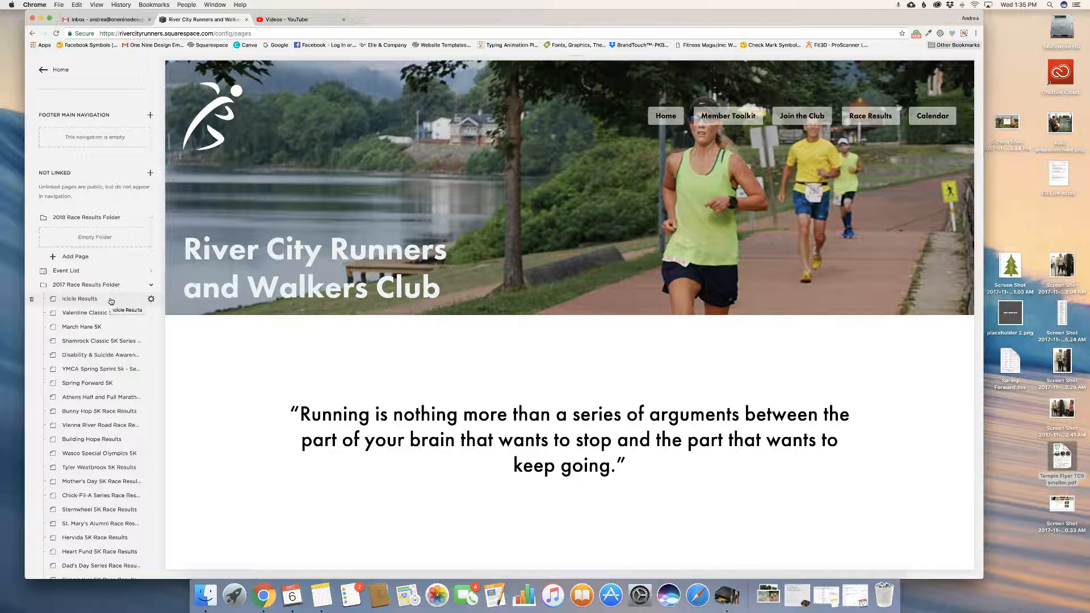
pyautogui.moveTo(854, 122)
pyautogui.click(151, 301)
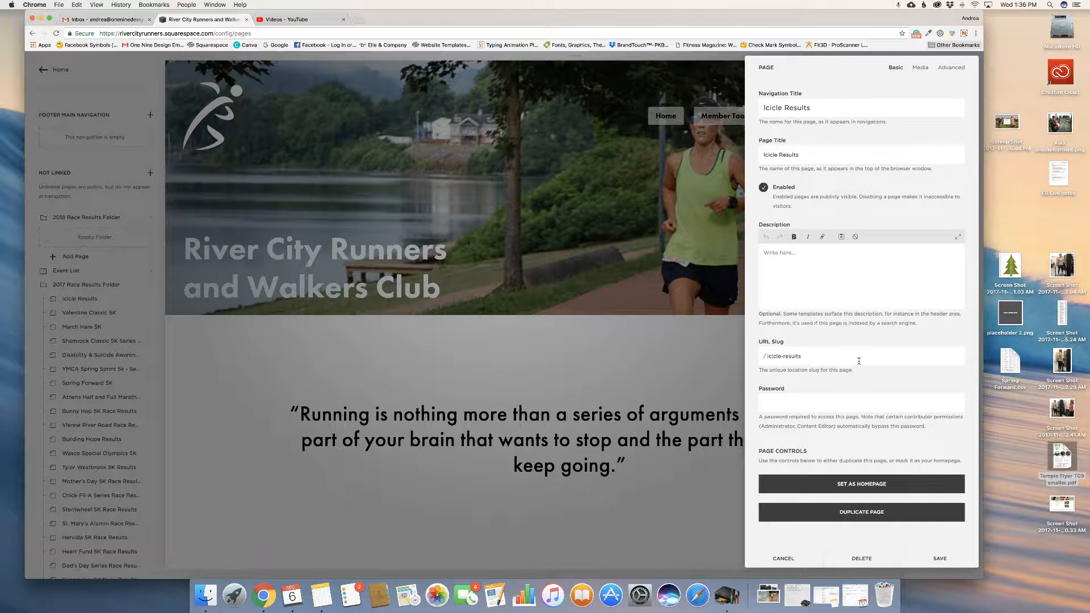
pyautogui.click(868, 515)
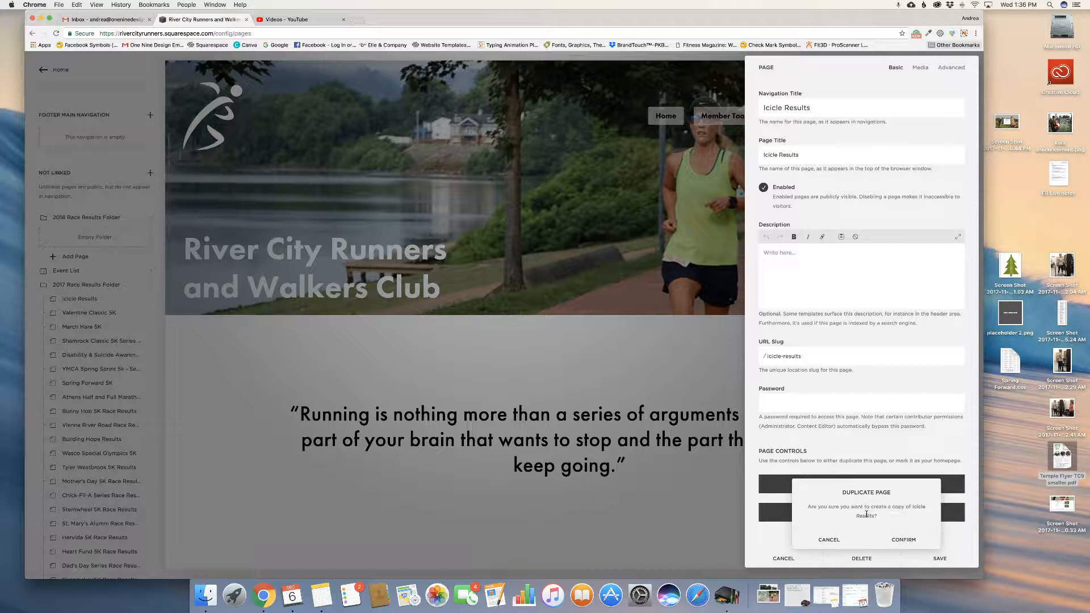
pyautogui.click(903, 543)
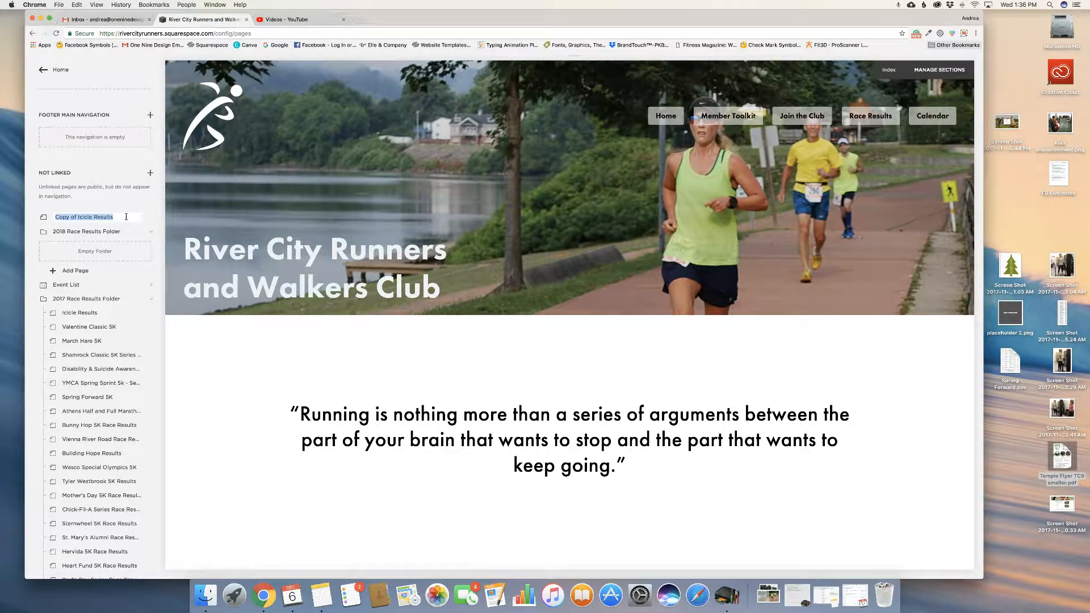
# Rename the duplicated page as "2018 Icicle Results"
pyautogui.click(78, 217)
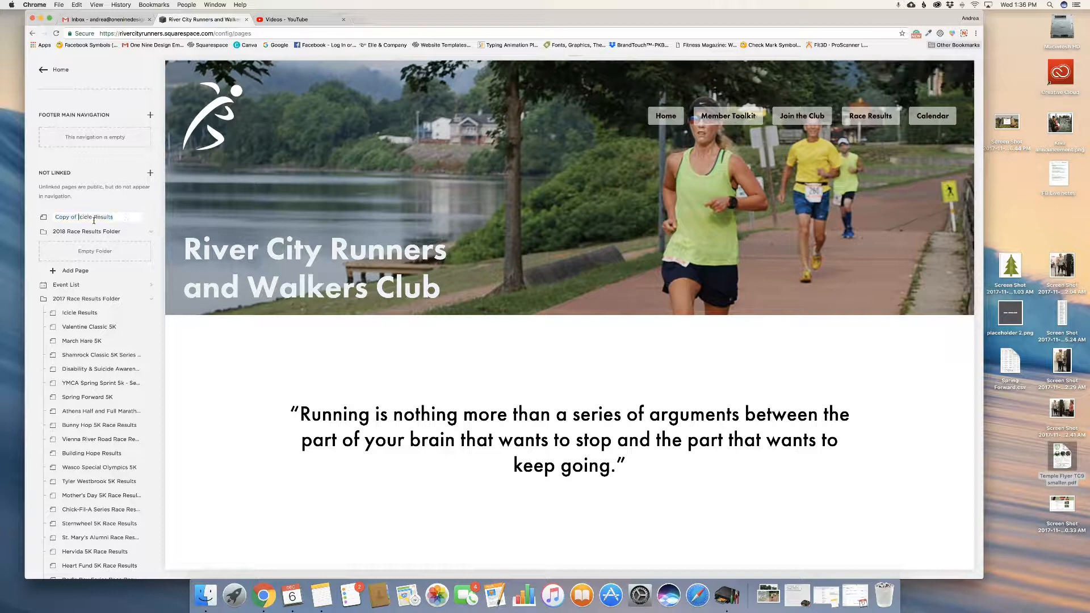
pyautogui.press('BackSpace')
pyautogui.press('BackSpace')
pyautogui.press('BackSpace')
pyautogui.press('BackSpace')
pyautogui.press('BackSpace')
pyautogui.press('BackSpace')
pyautogui.press('BackSpace')
pyautogui.press('BackSpace')
pyautogui.write('2018')
pyautogui.press('Return')
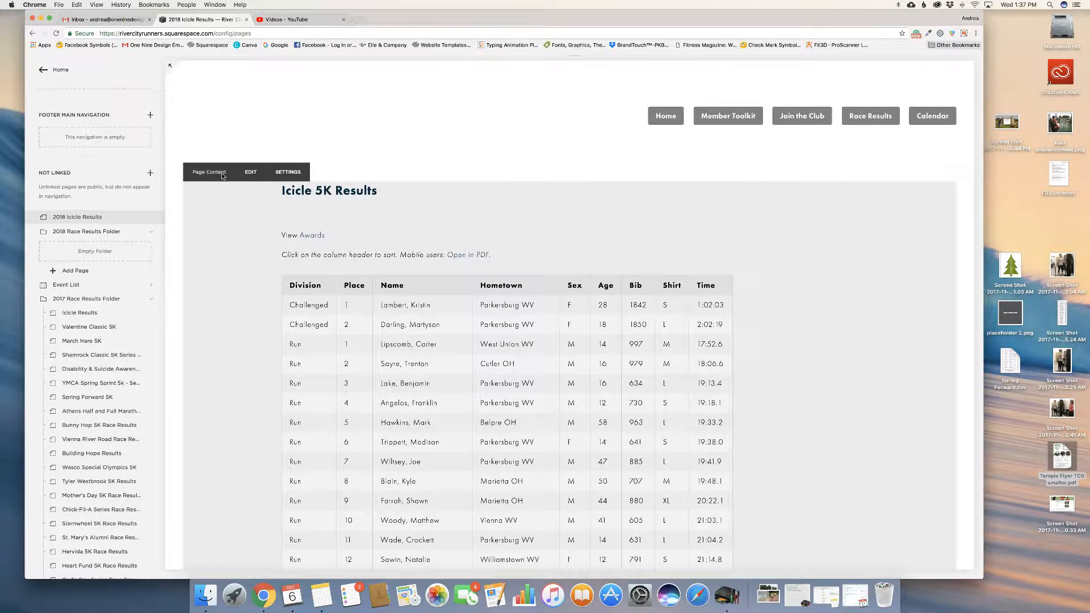
# Open the new page's content for editing and change its heading to "2018 Icicle 5K Results"
pyautogui.click(248, 173)
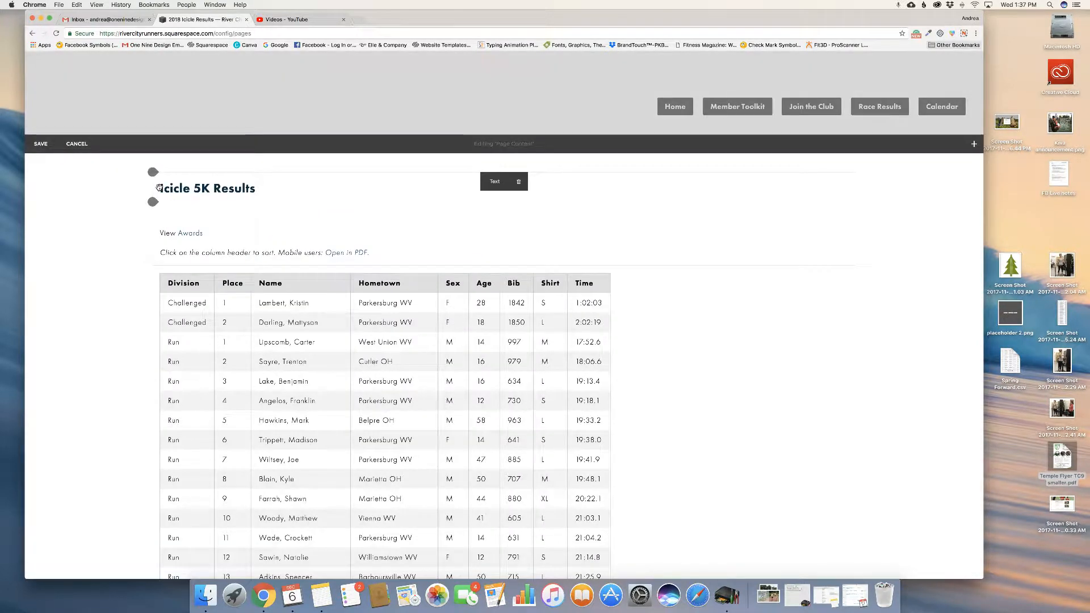
pyautogui.click(162, 188)
pyautogui.write('2018')
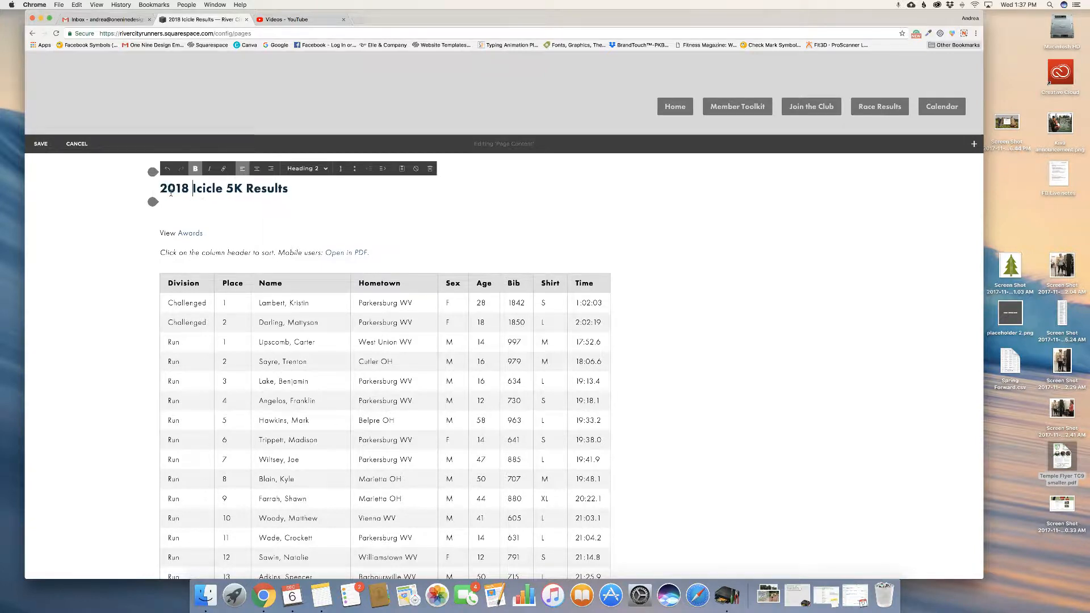
# Remove the icicleawards.pdf link from the word "Awards" below the heading
pyautogui.click(208, 234)
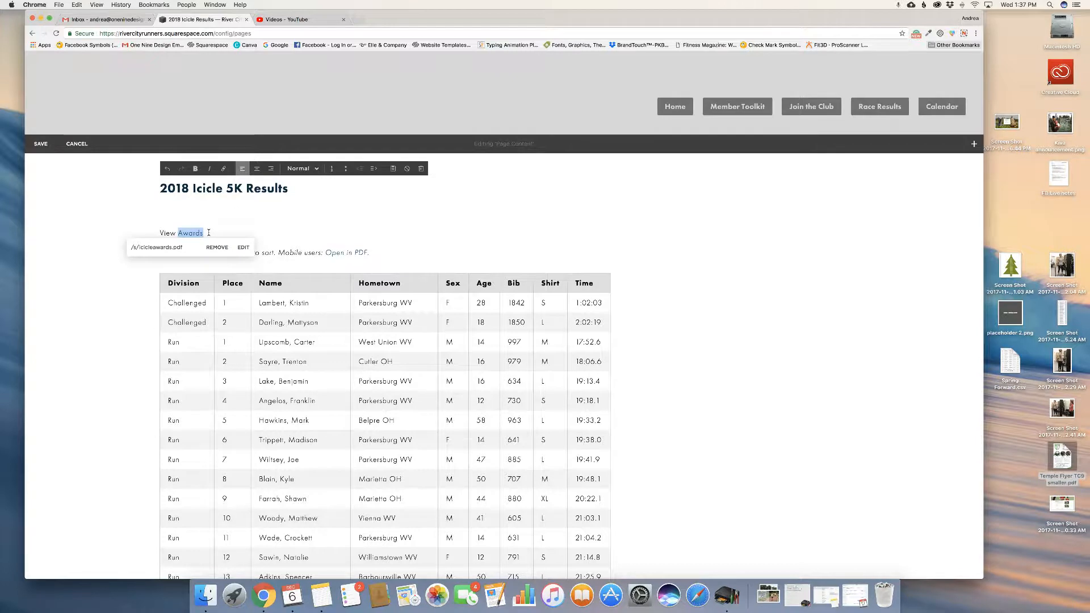
pyautogui.click(216, 247)
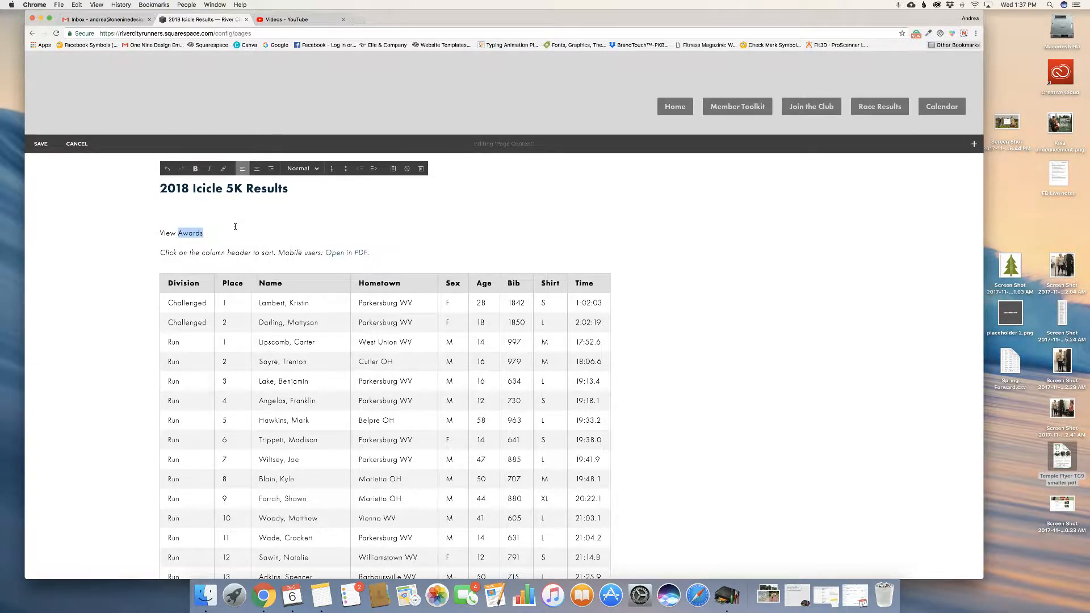
pyautogui.press('super+z')
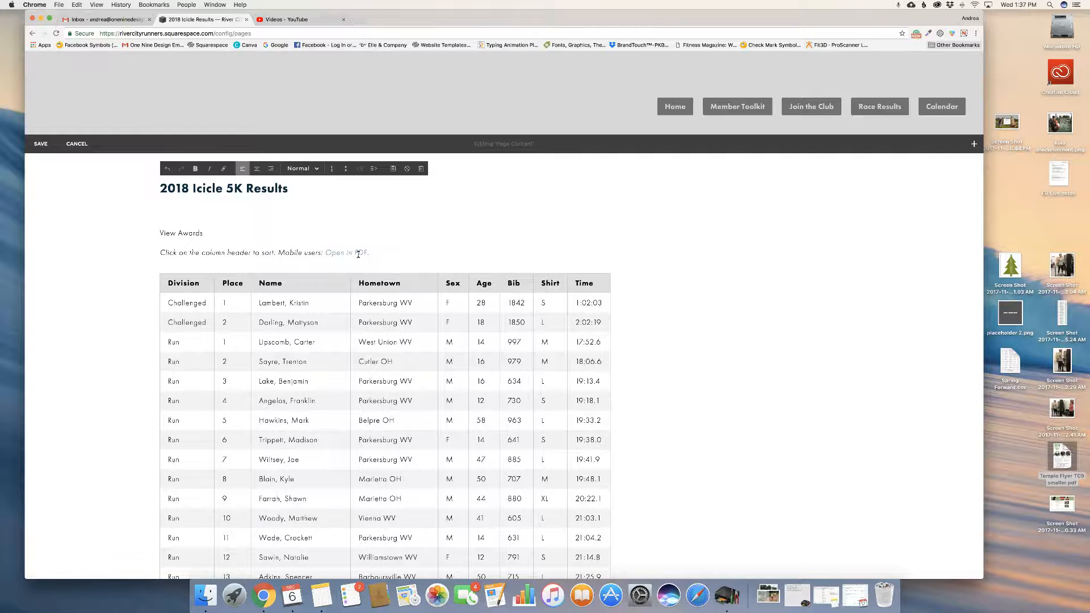
# Delete the old results table and insert a new Table block below the intro text
pyautogui.scroll(-2, 379, 295)
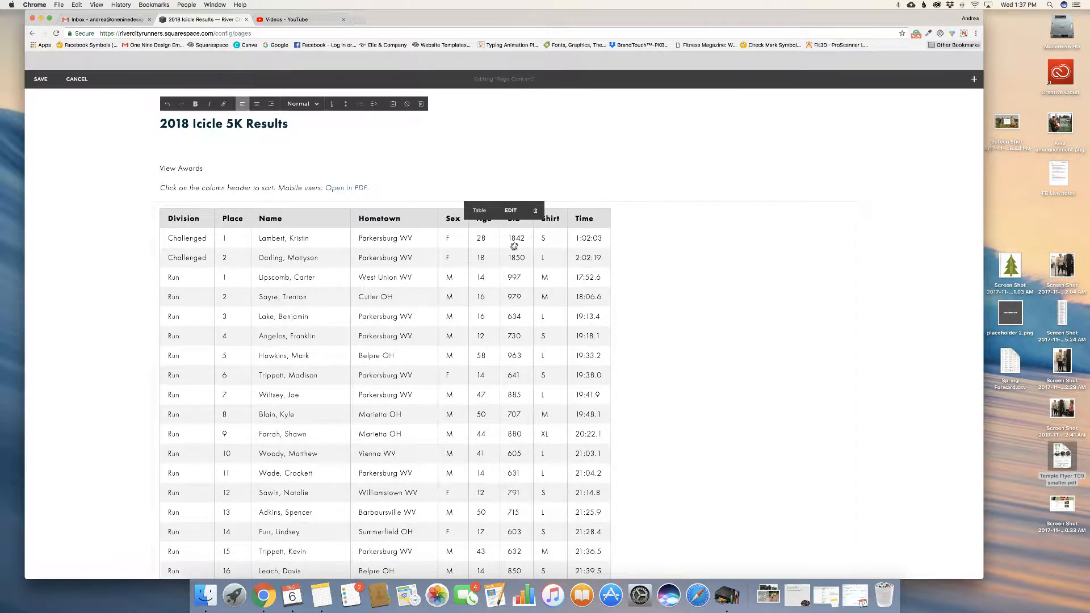
pyautogui.click(536, 210)
pyautogui.click(580, 243)
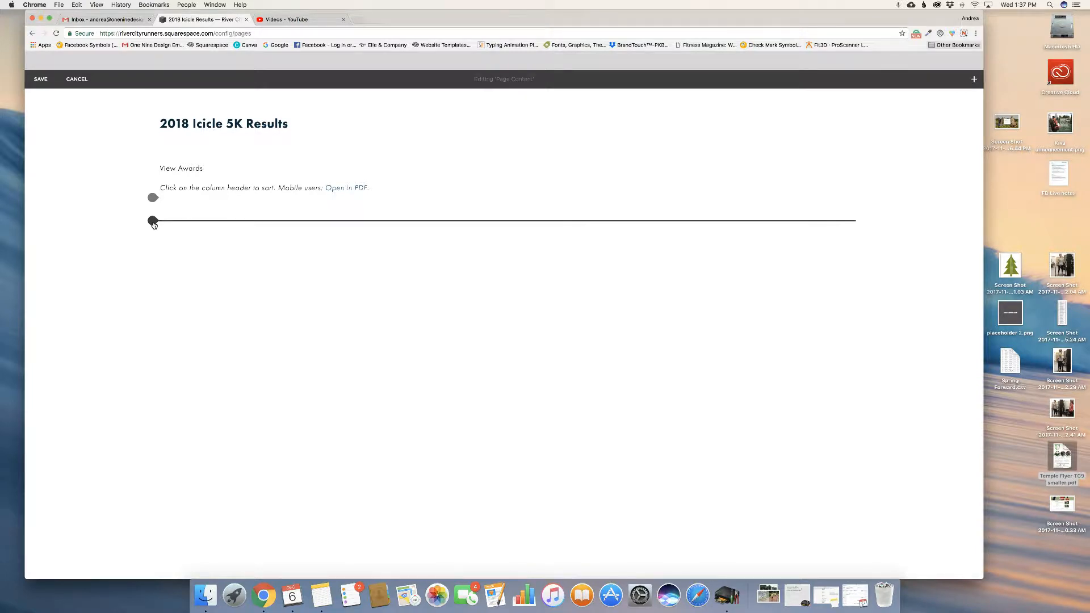
pyautogui.click(153, 222)
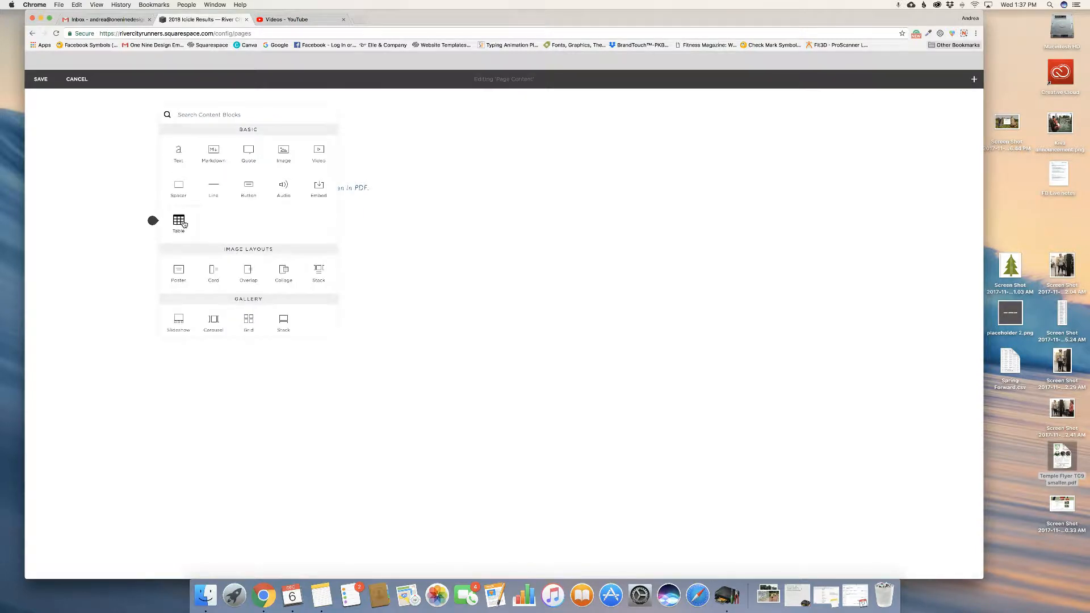
pyautogui.click(179, 222)
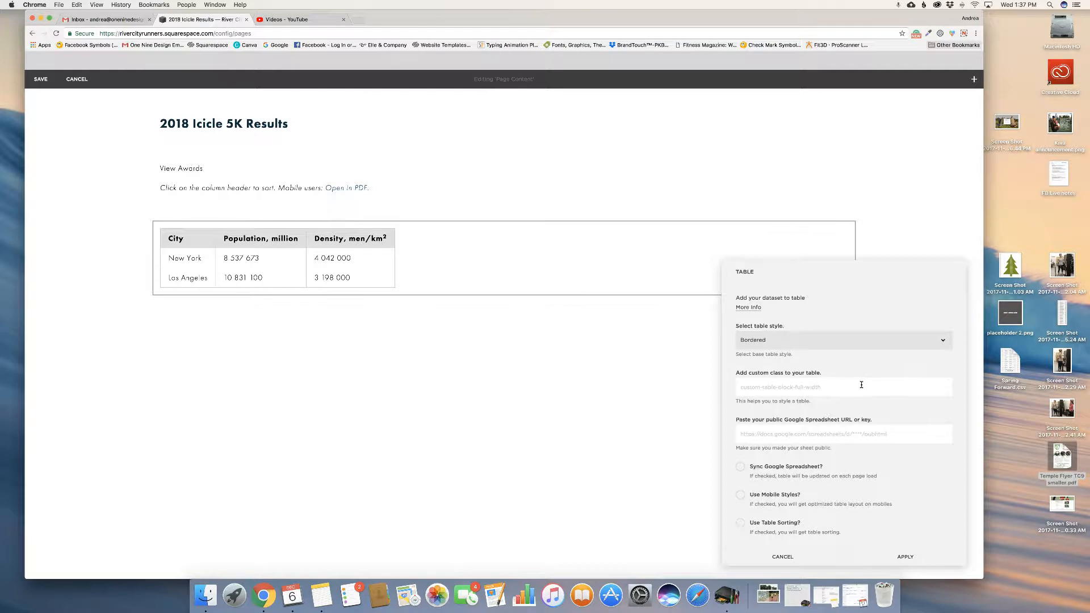
# Enable mobile styles and table sorting for the new table
pyautogui.scroll(-5, 861, 385)
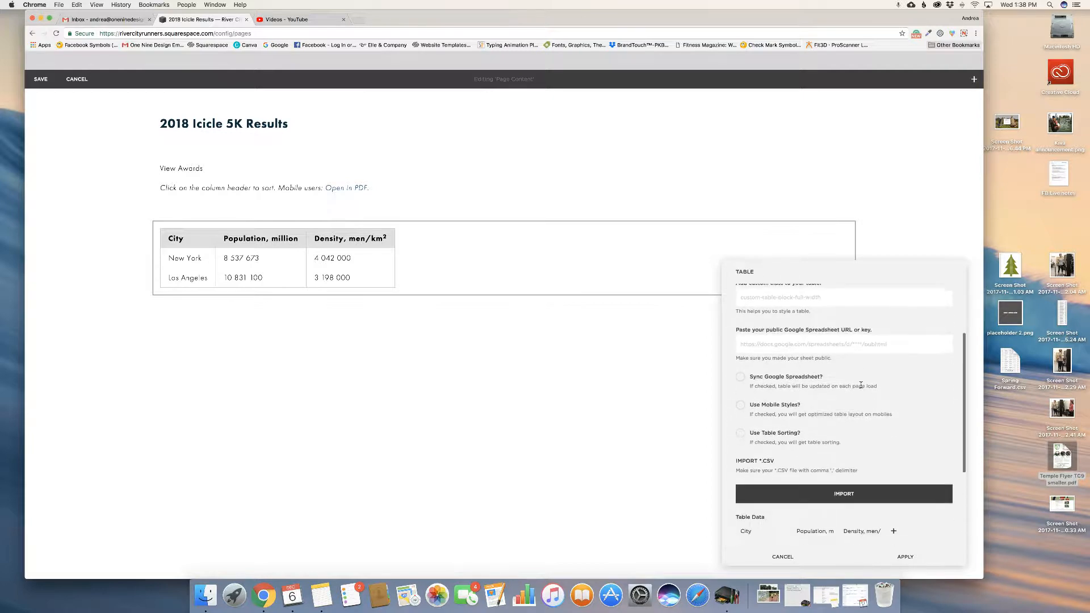
pyautogui.scroll(-2, 861, 388)
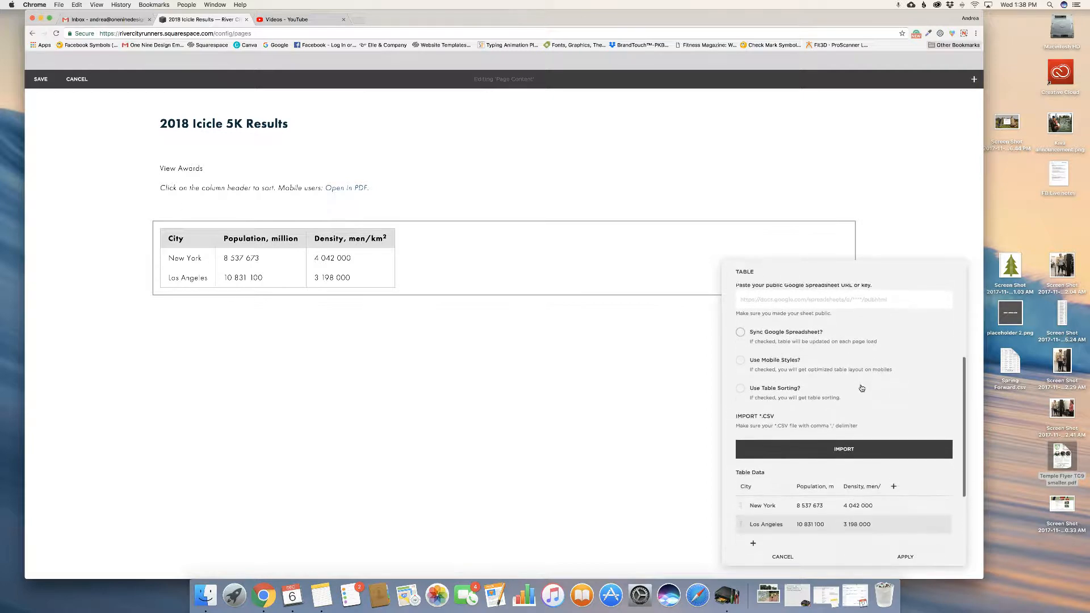
pyautogui.scroll(-1, 862, 389)
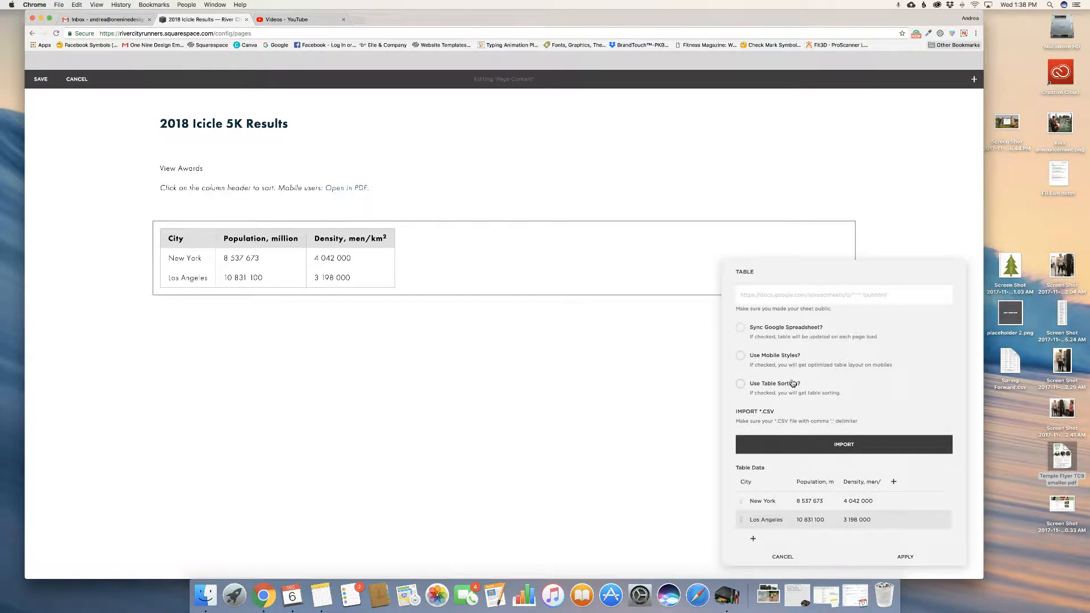
pyautogui.click(740, 356)
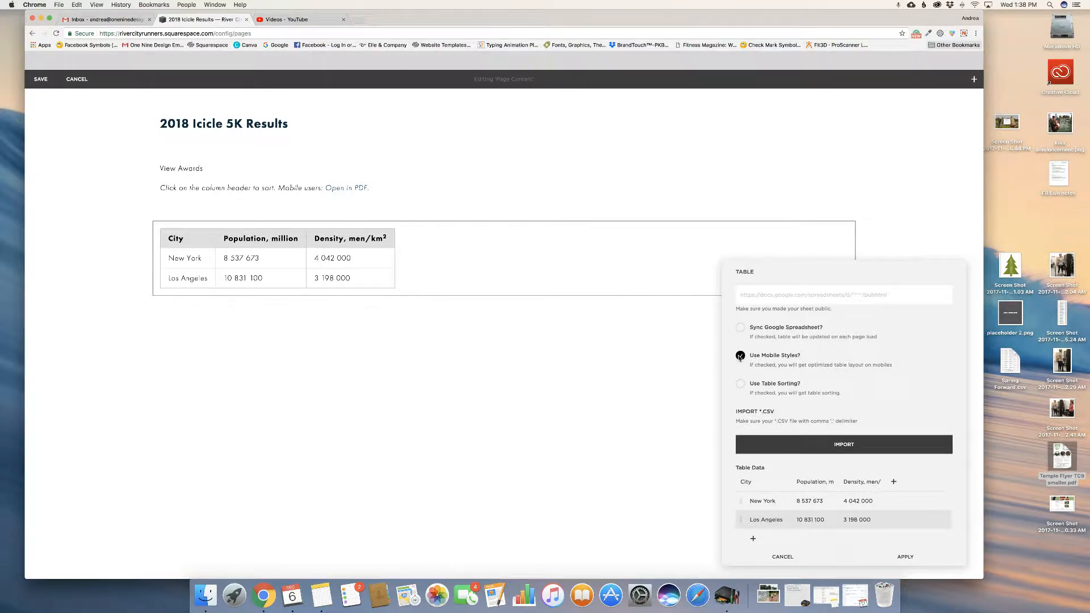
pyautogui.click(741, 384)
# Import Spring Forward.csv from the Desktop as the table's data and apply the table settings
pyautogui.scroll(-3, 850, 400)
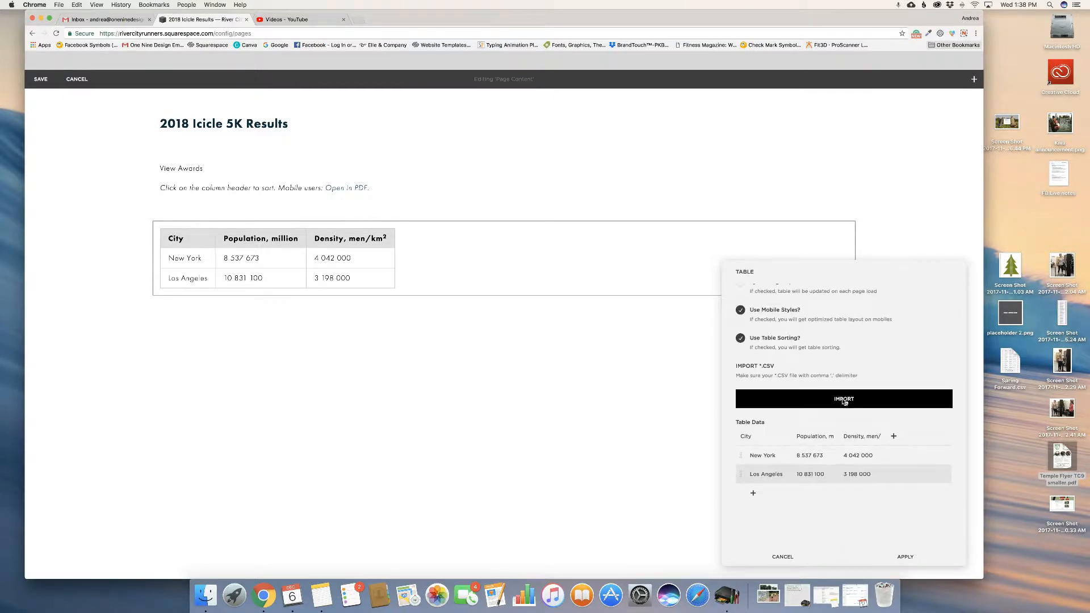
pyautogui.click(844, 400)
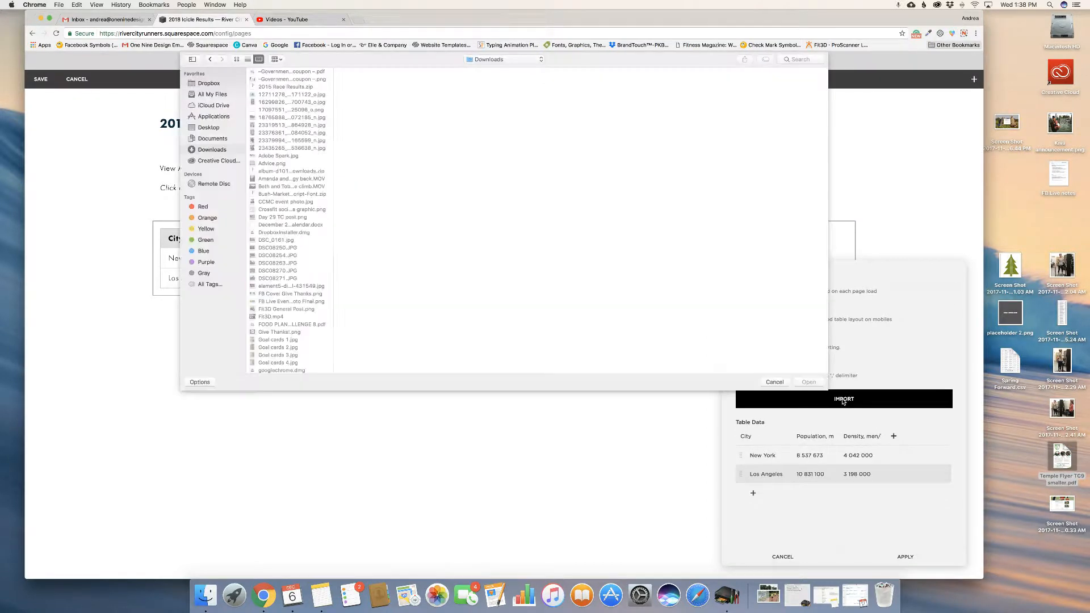
pyautogui.click(202, 127)
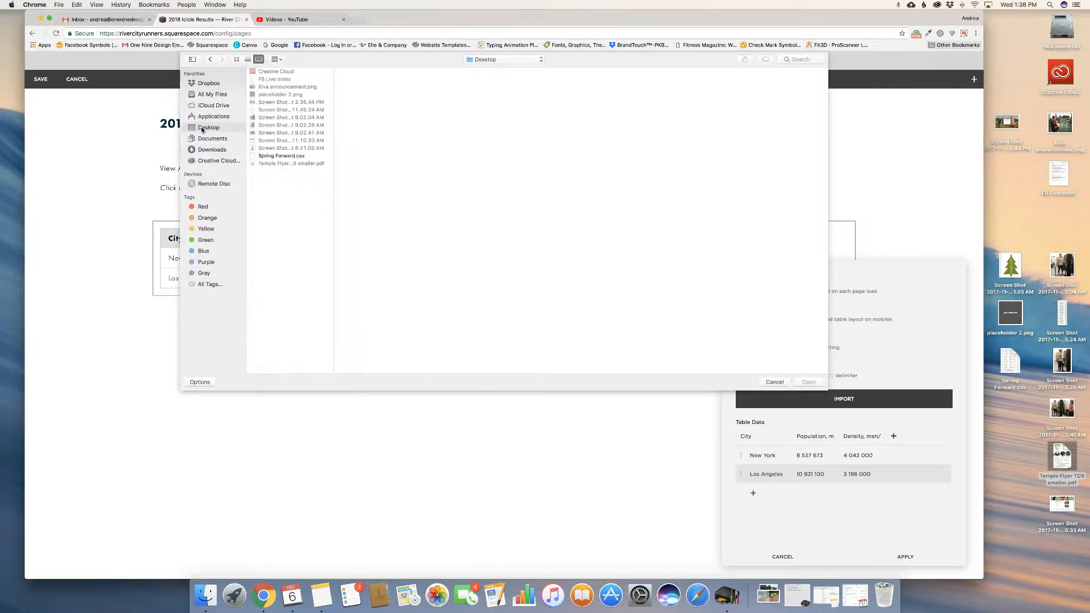
pyautogui.click(299, 156)
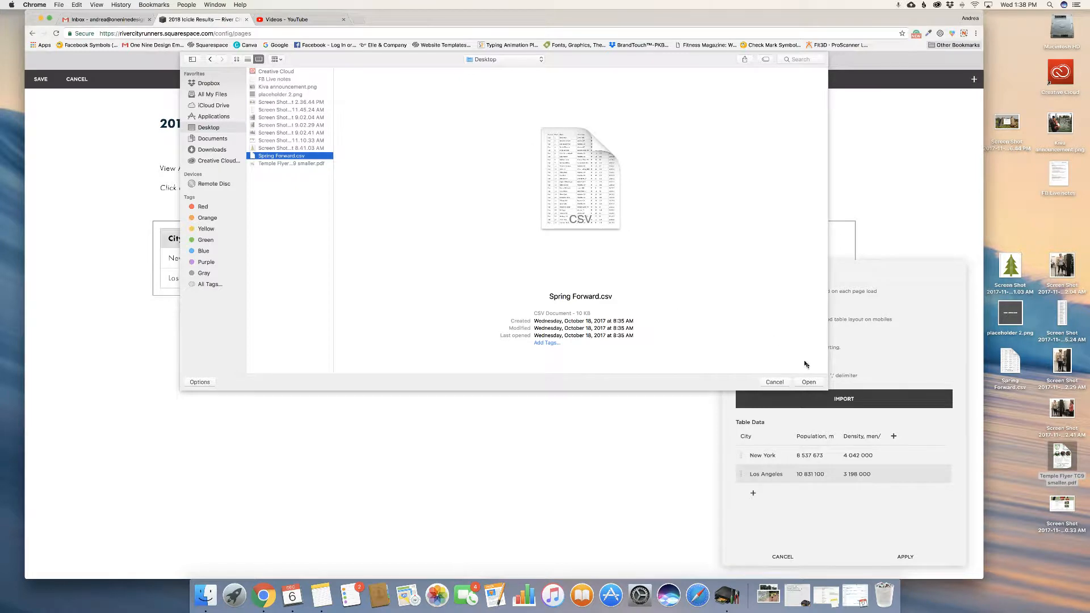
pyautogui.click(816, 382)
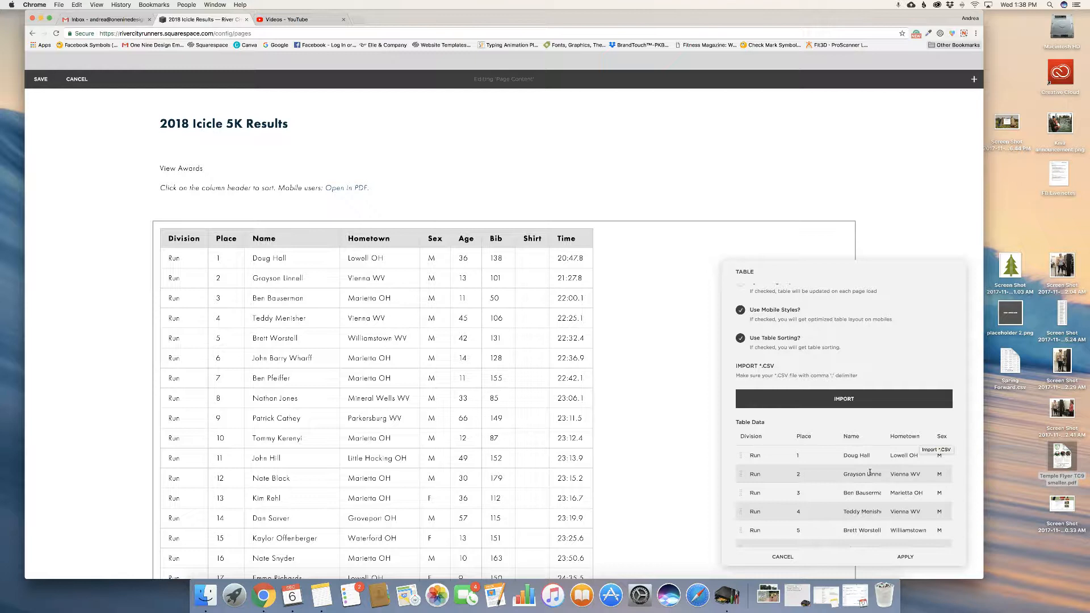
pyautogui.click(859, 459)
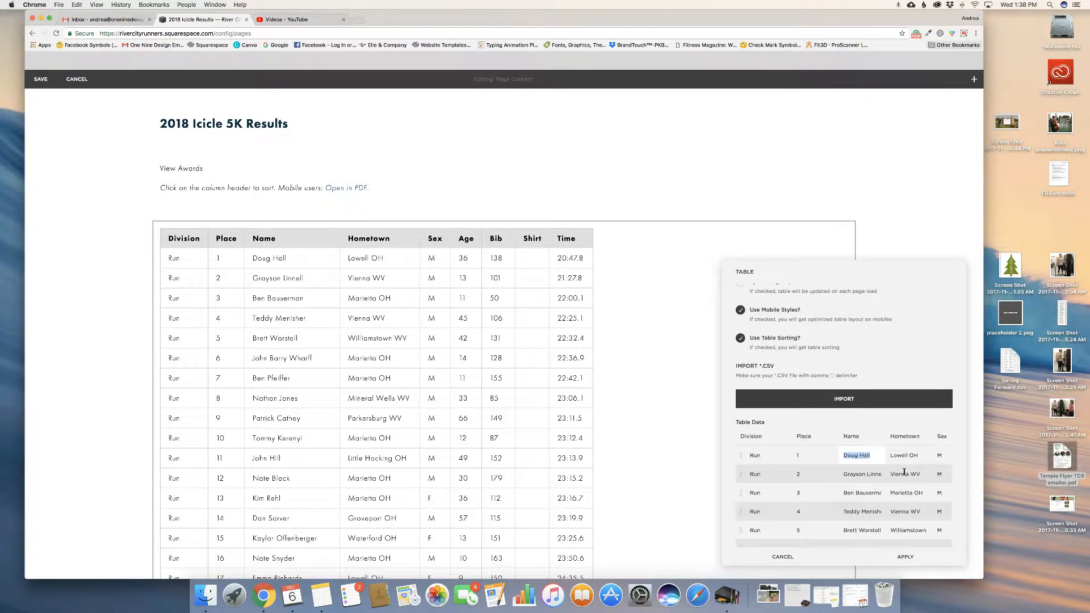
pyautogui.click(915, 560)
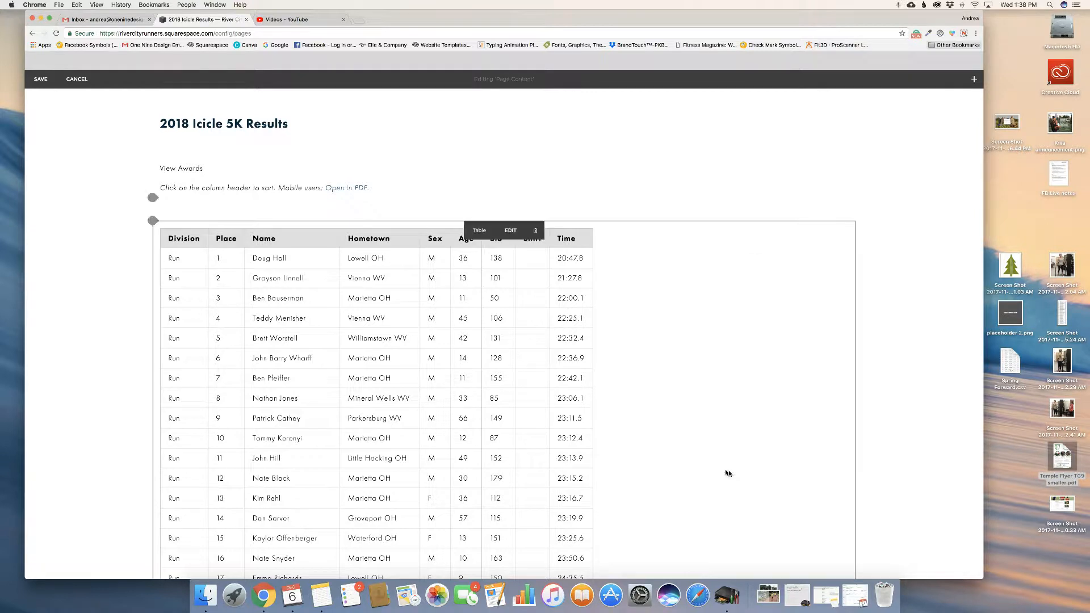
# Look over the imported results table, save the page content, and return to the site's main menu
pyautogui.scroll(-10, 509, 395)
pyautogui.scroll(-5, 509, 395)
pyautogui.scroll(15, 509, 394)
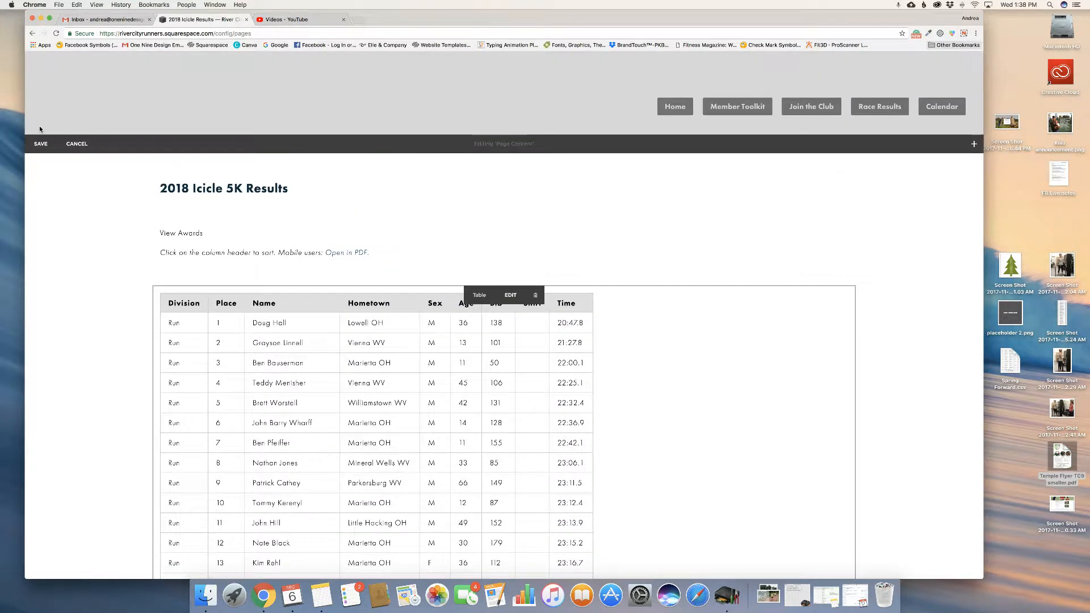
pyautogui.click(41, 144)
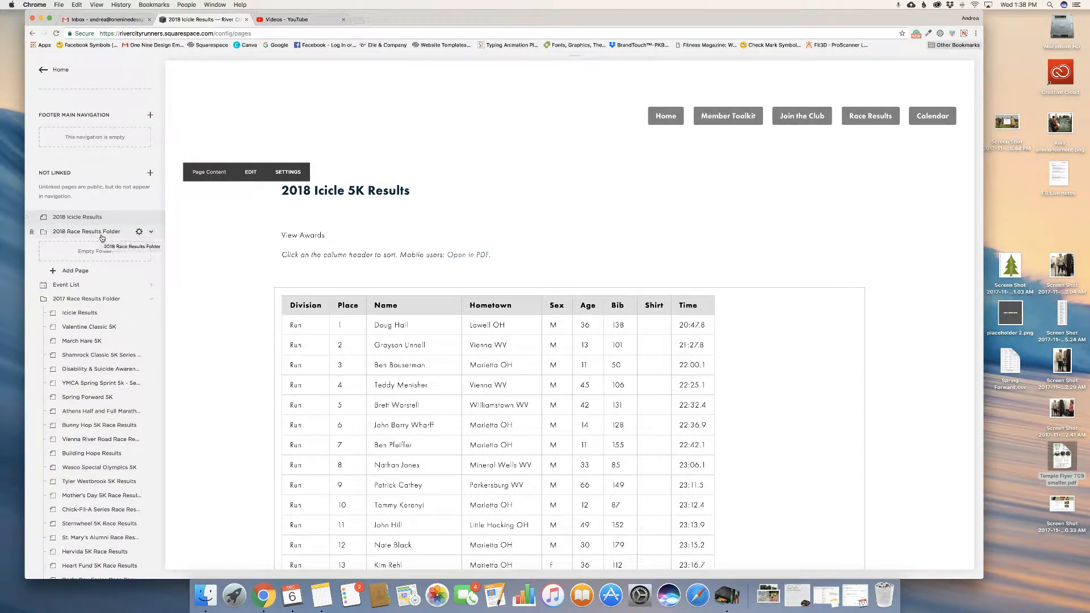
pyautogui.click(71, 219)
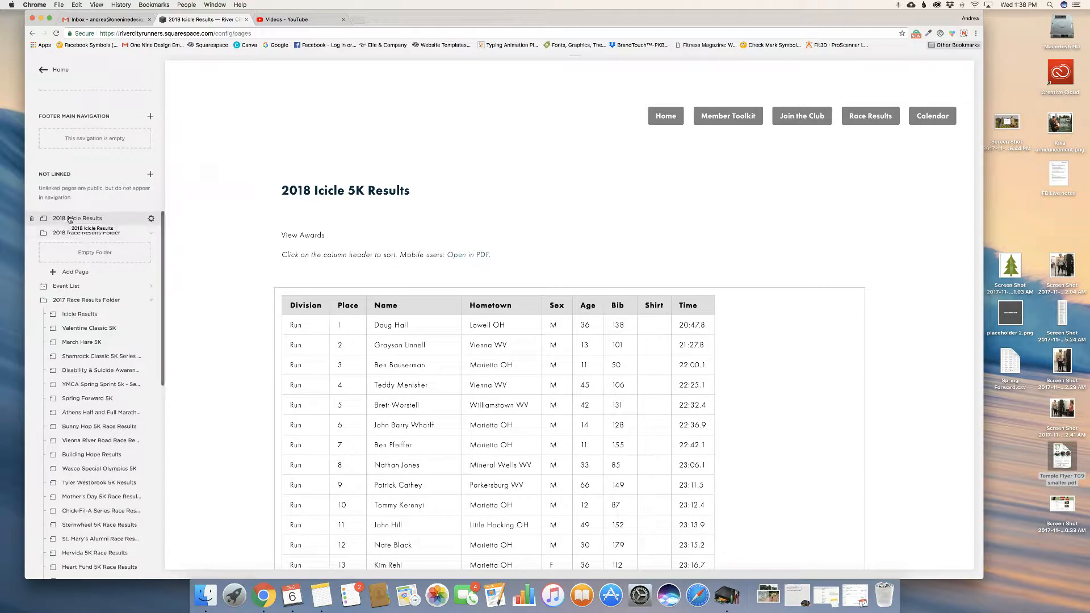
pyautogui.click(60, 69)
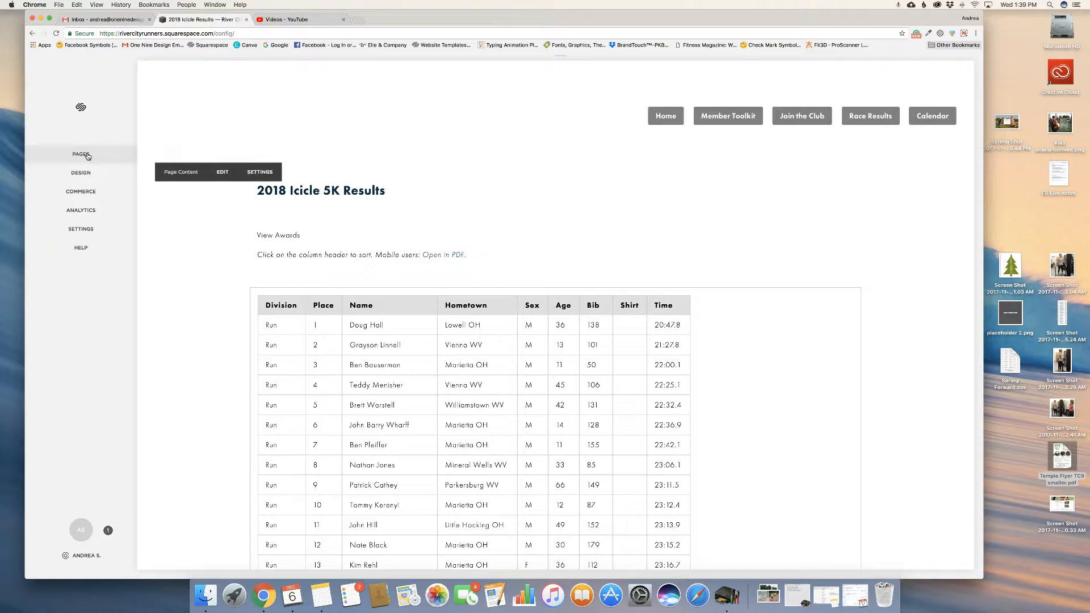
# Try to move the 2018 Icicle Results page from the end of the unlinked pages toward the 2018 Race Results Folder
pyautogui.click(81, 155)
pyautogui.scroll(-3, 87, 317)
pyautogui.scroll(-3, 86, 317)
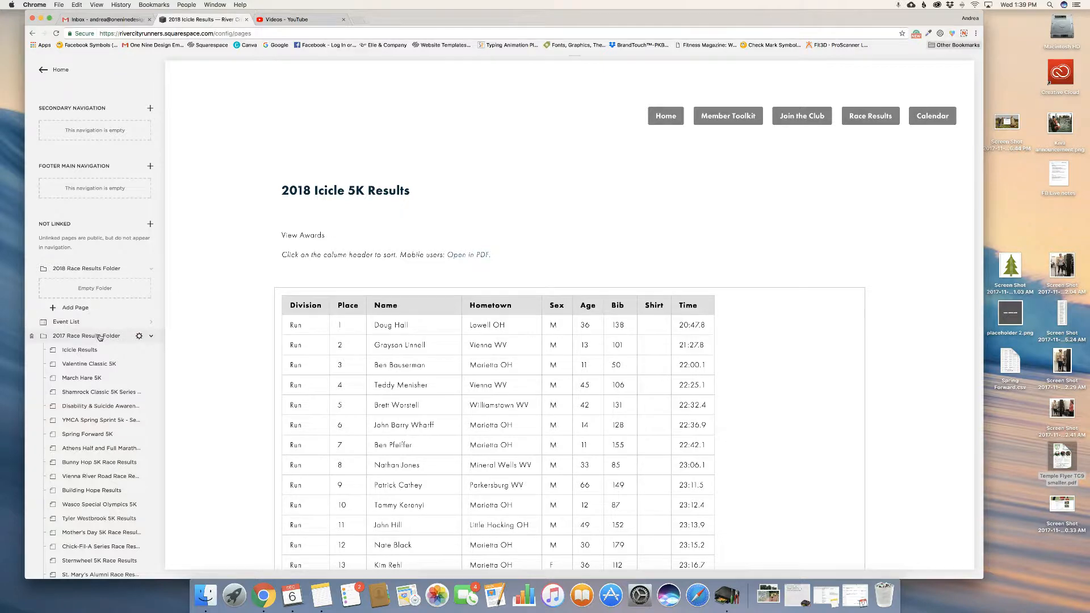
pyautogui.scroll(-15, 99, 338)
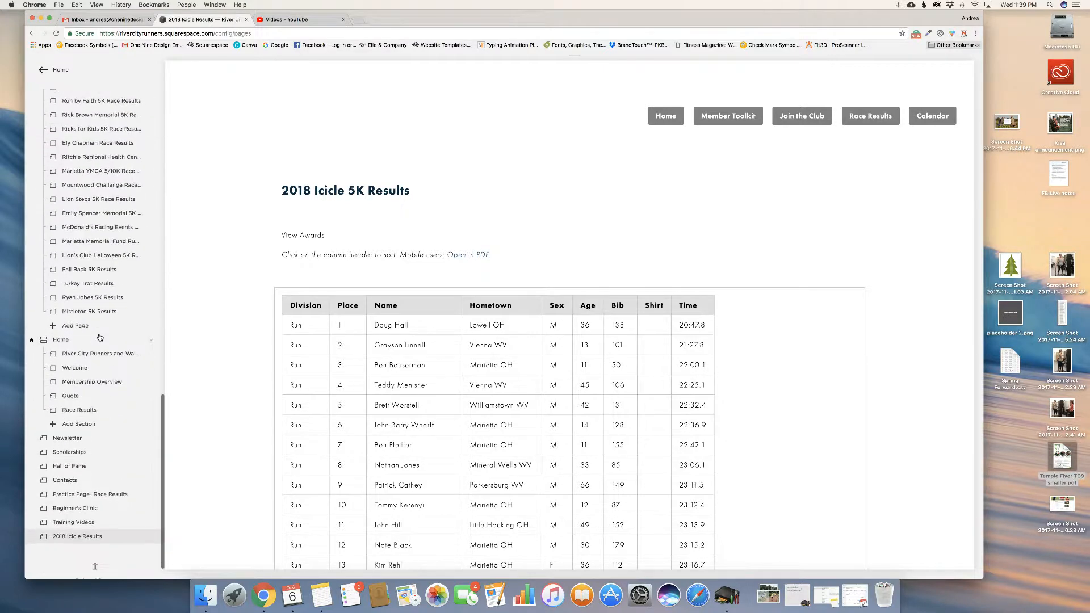
pyautogui.scroll(-1, 100, 338)
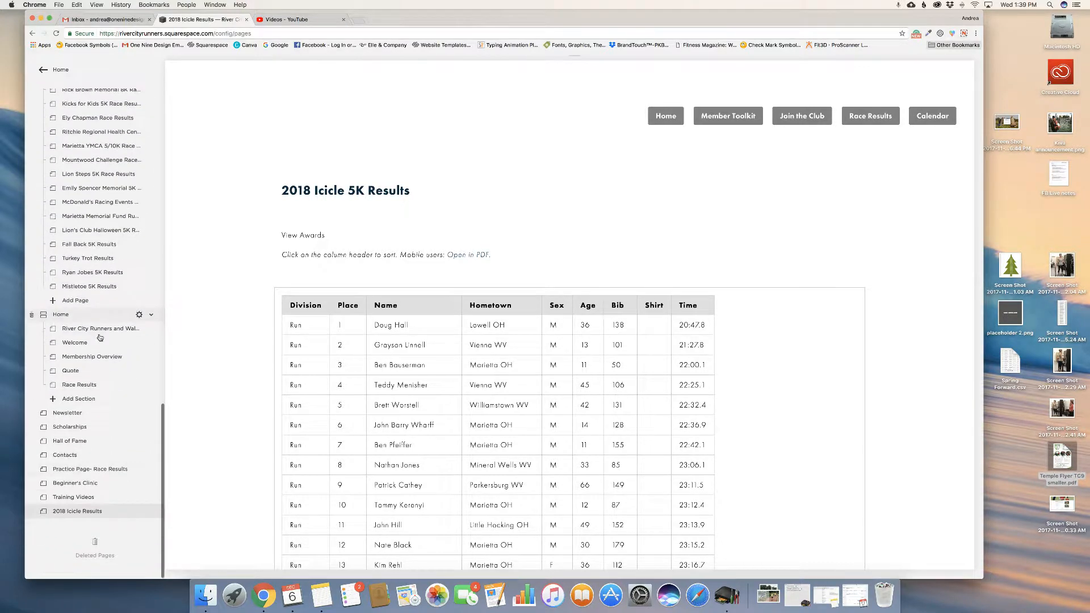
pyautogui.click(92, 513)
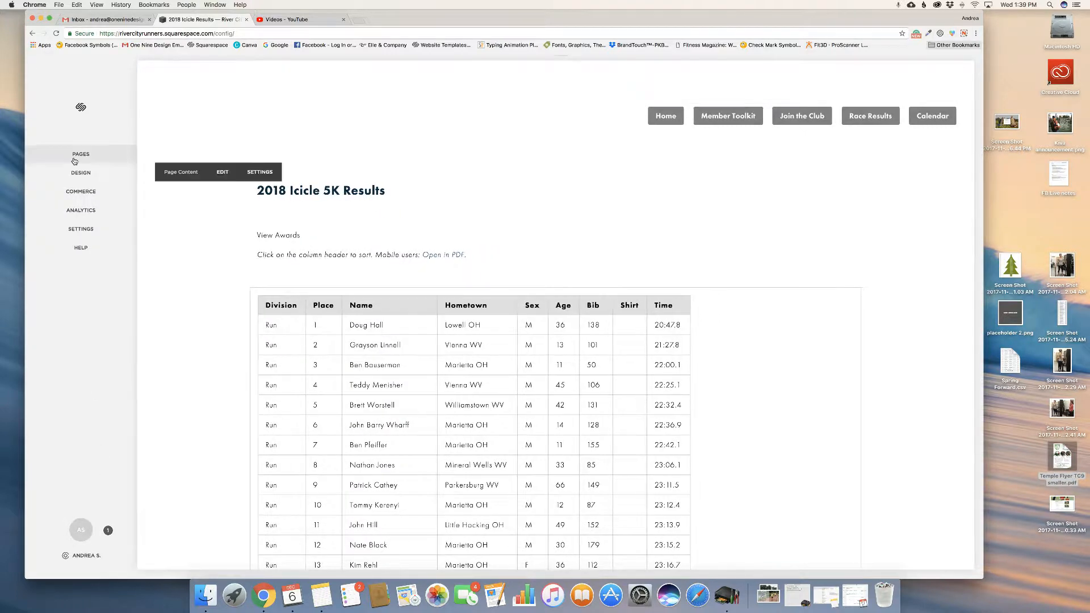
pyautogui.scroll(-2, 73, 516)
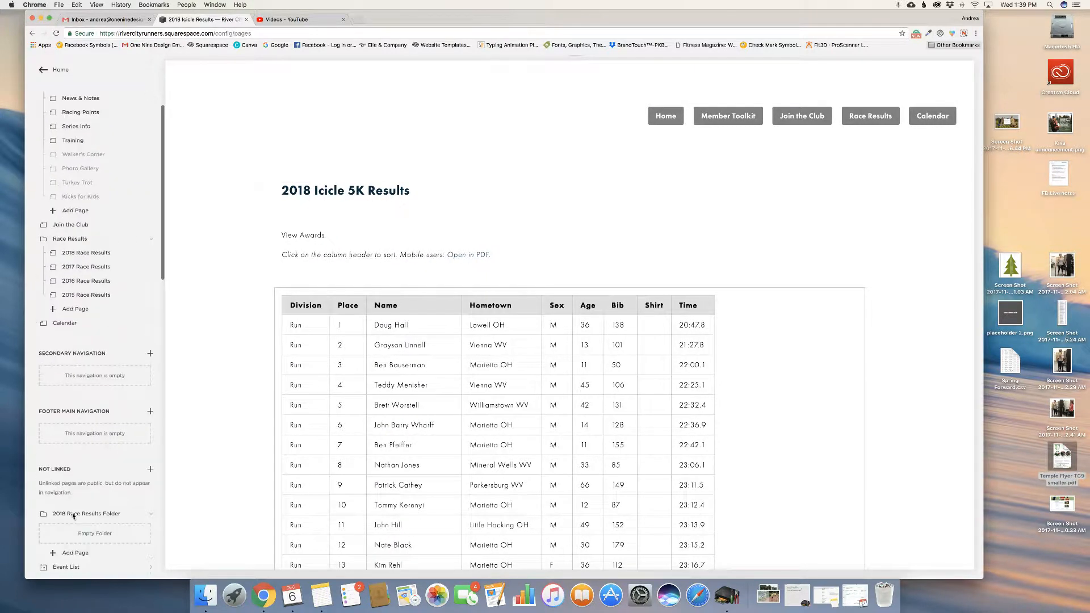
pyautogui.scroll(-15, 77, 500)
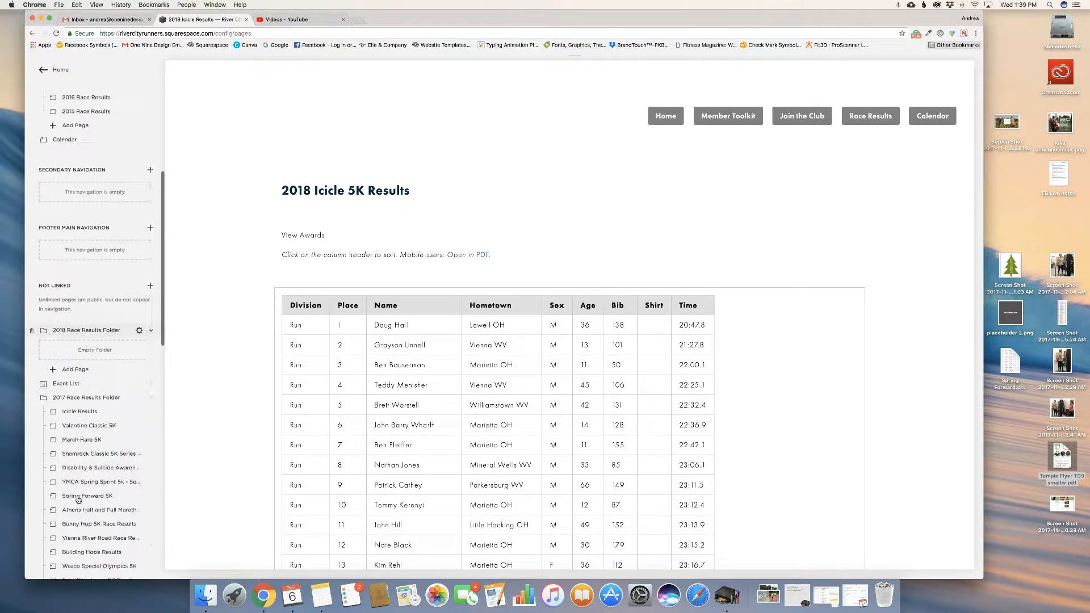
pyautogui.scroll(-8, 78, 500)
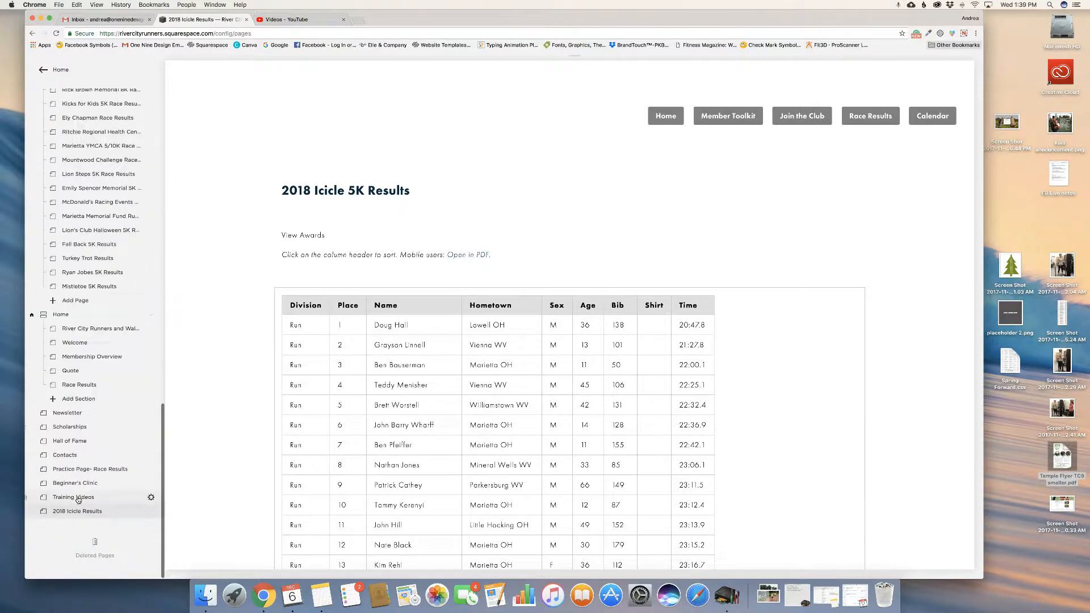
pyautogui.moveTo(79, 513); pyautogui.dragTo(87, 468)
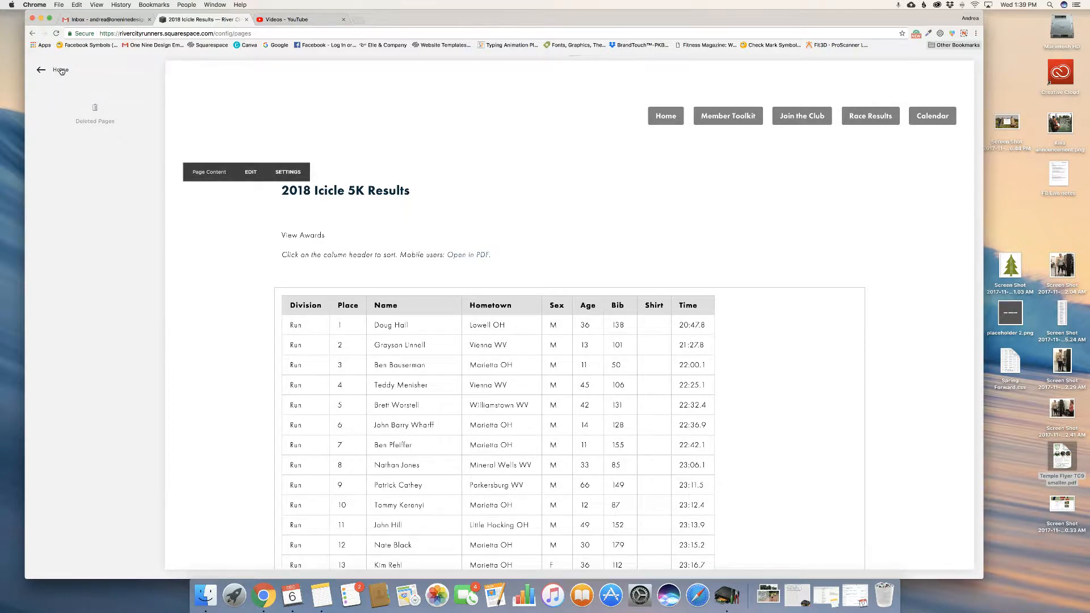
# Reload the page list and look over the Race Results pages and the unlinked 2018 and 2017 Race Results Folders
pyautogui.click(63, 95)
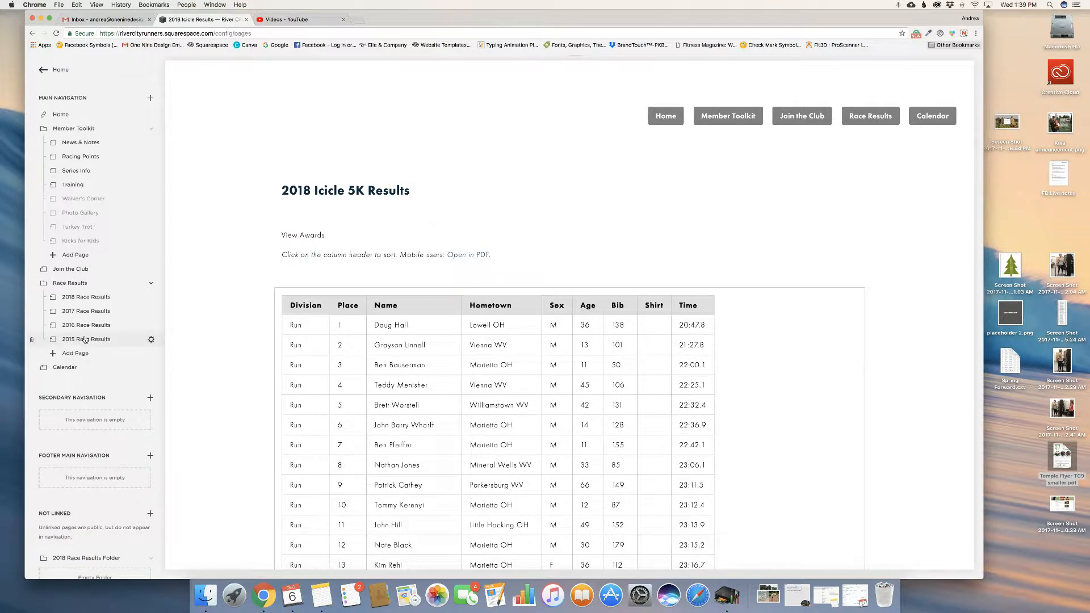
pyautogui.scroll(-10, 84, 340)
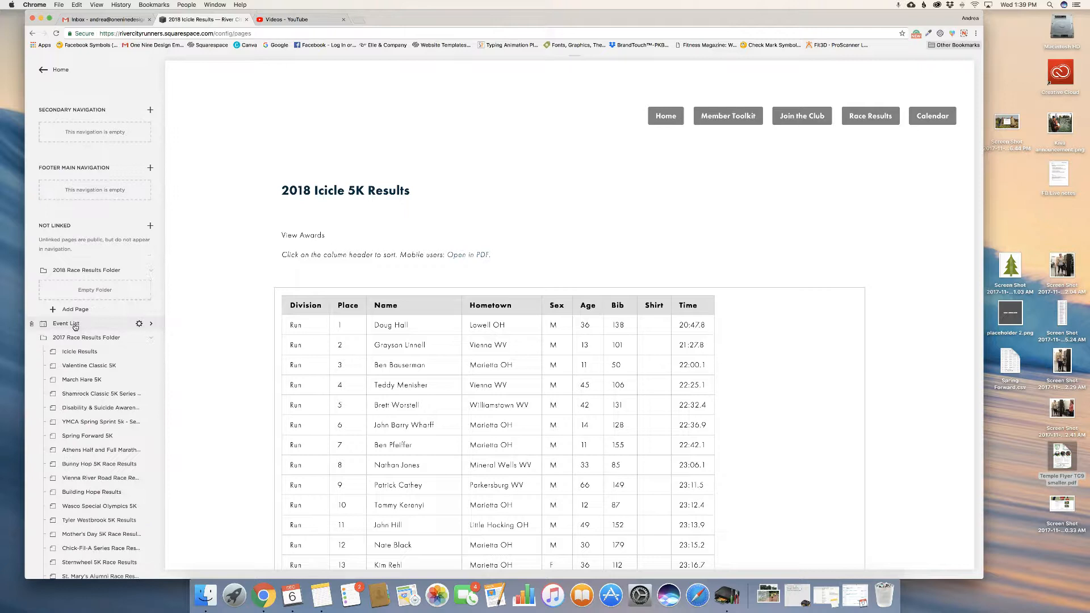
pyautogui.click(75, 325)
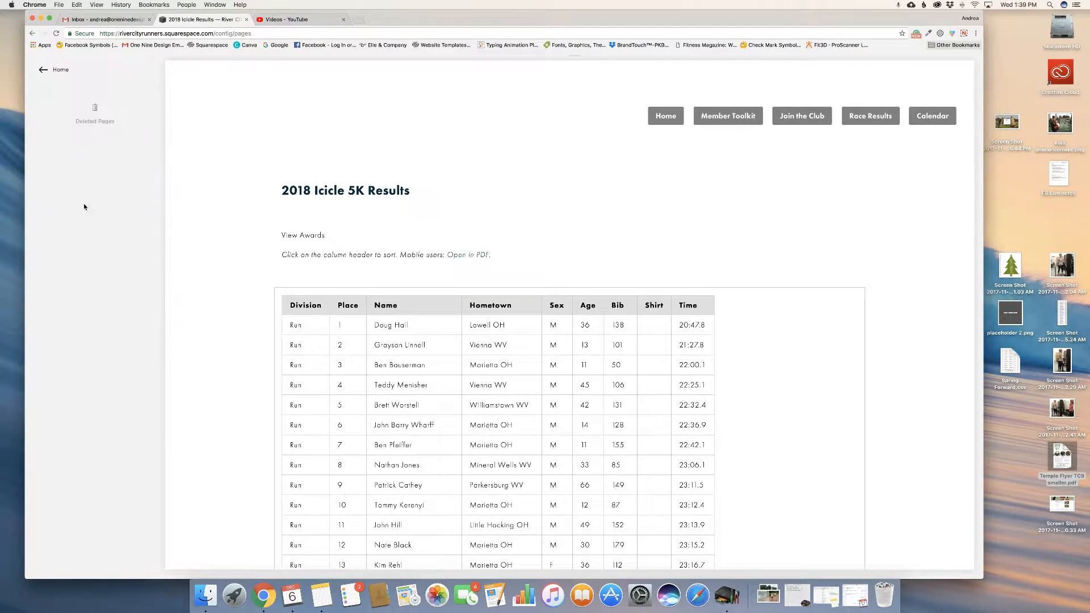
pyautogui.click(68, 73)
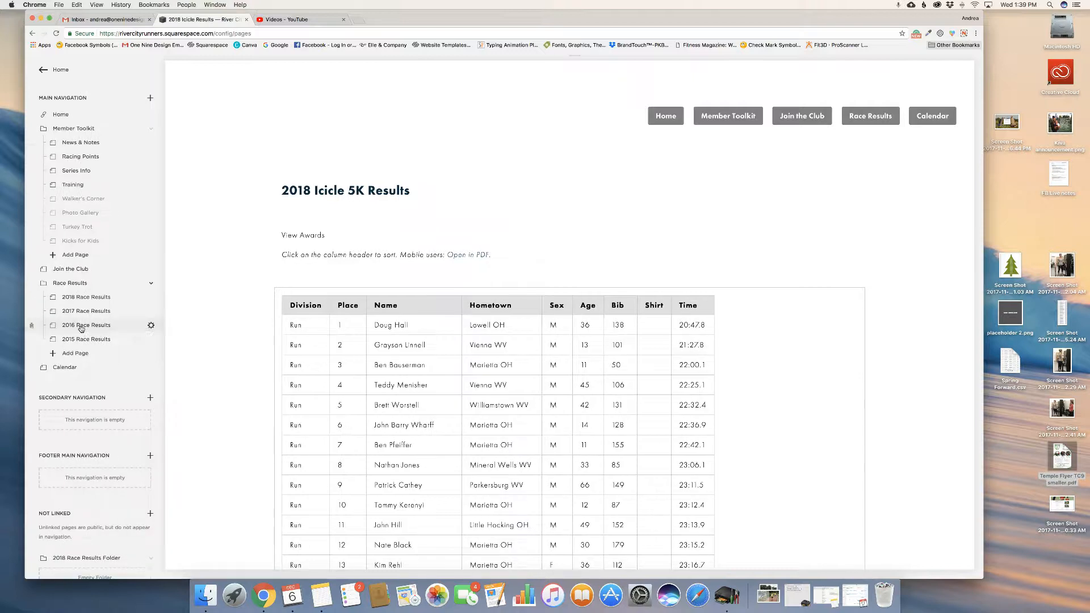
pyautogui.scroll(-2, 96, 385)
pyautogui.scroll(-6, 95, 385)
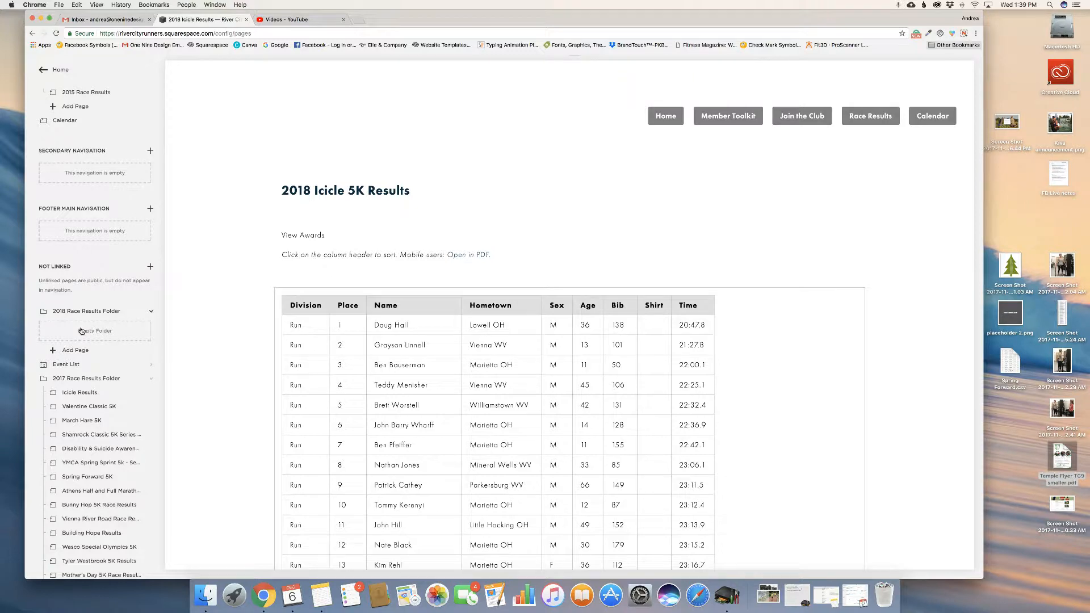
pyautogui.scroll(-2, 82, 331)
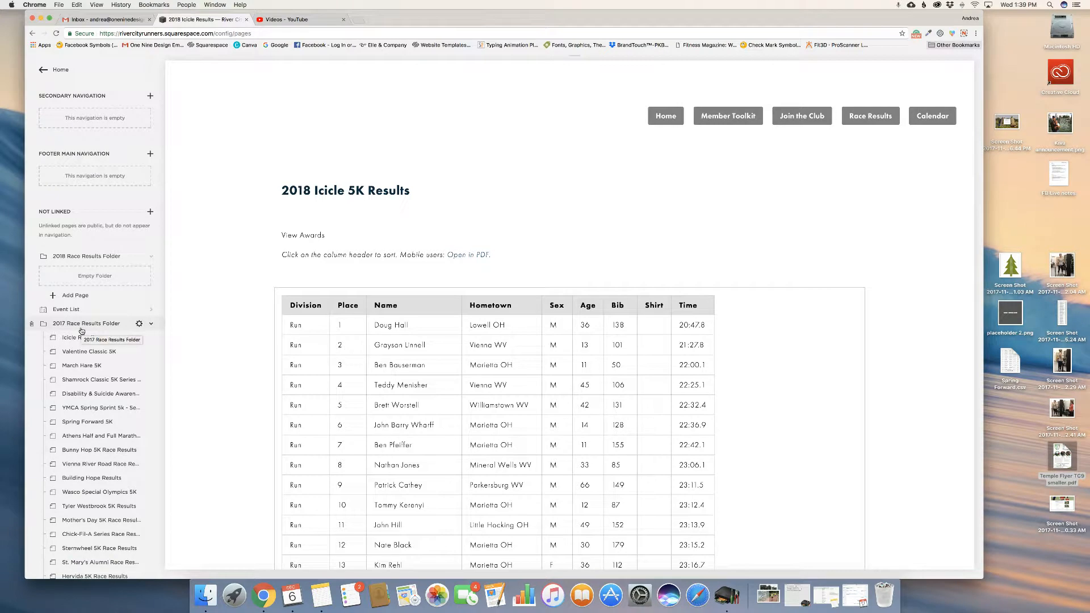
pyautogui.scroll(10, 81, 331)
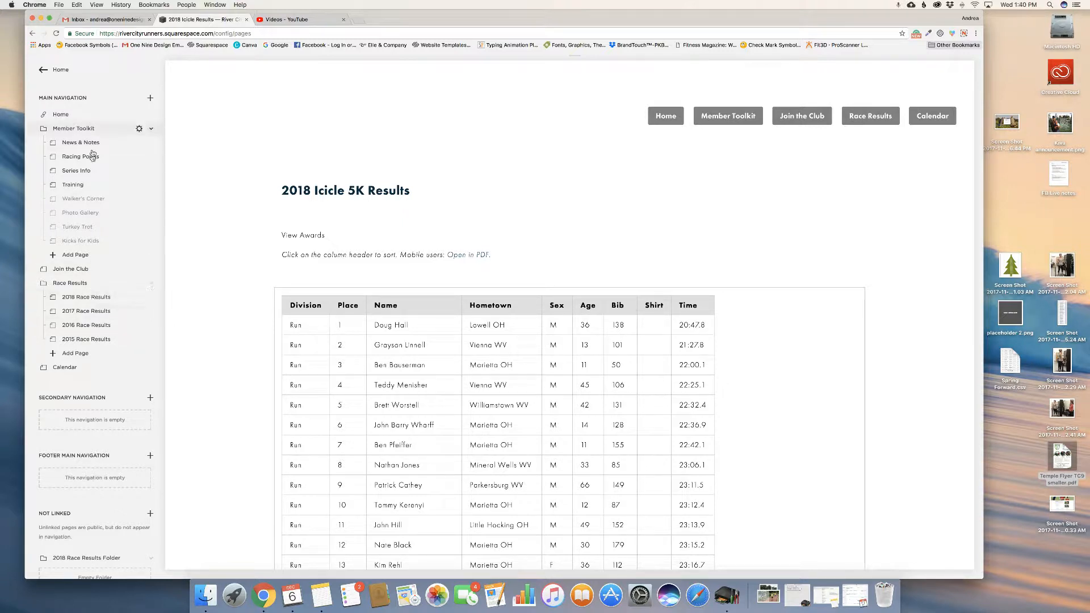
# Open the 2018 Race Results page from the main navigation and start editing its content
pyautogui.click(93, 298)
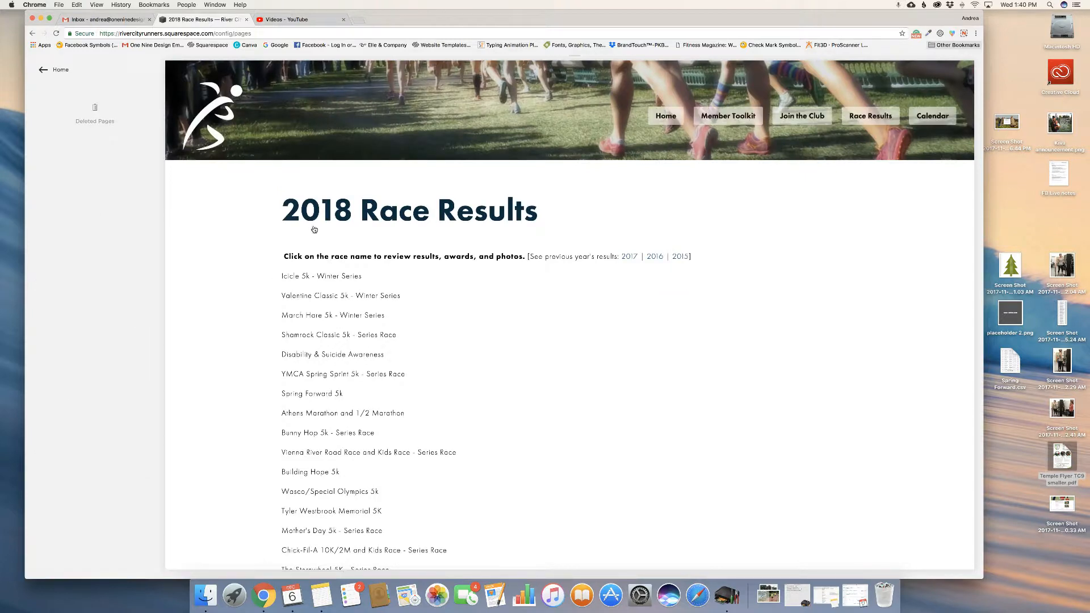
pyautogui.click(57, 74)
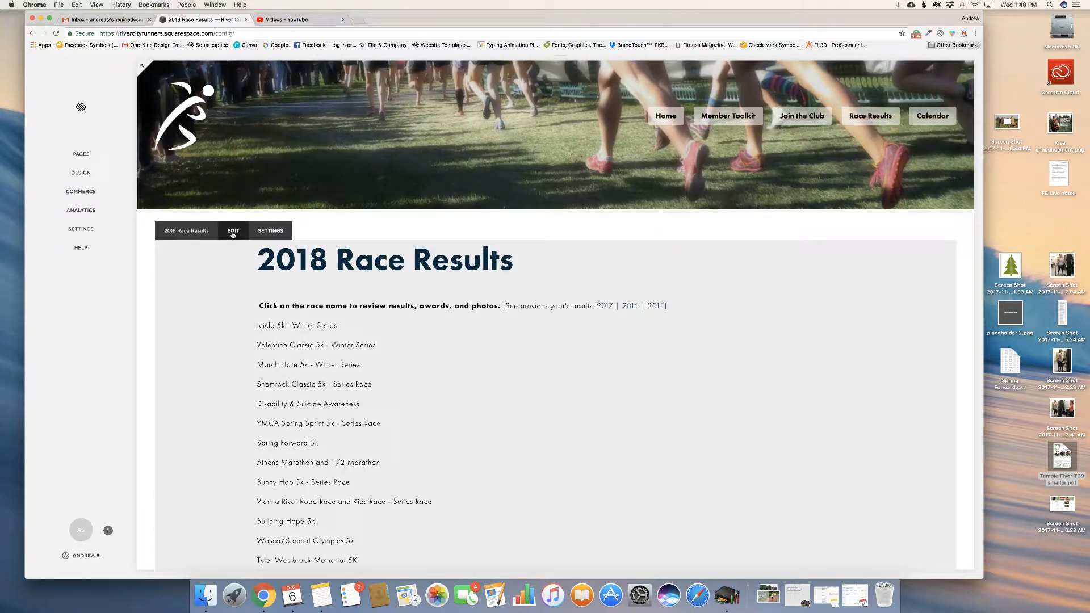
pyautogui.click(232, 232)
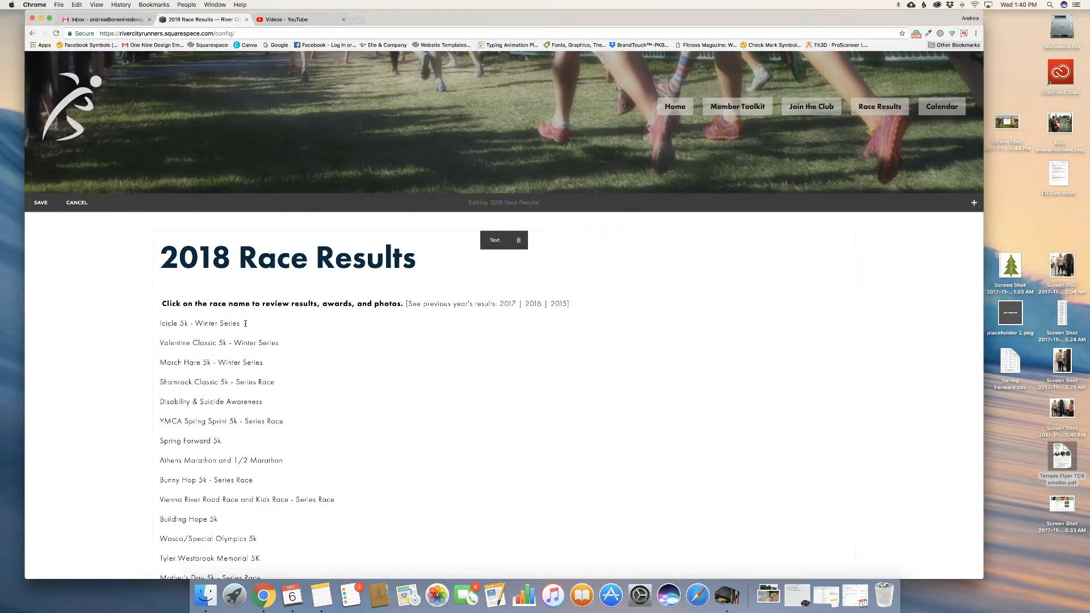
# Link the text "Icicle 5k - Winter Series" to the 2018 Icicle Results content page
pyautogui.click(246, 323)
pyautogui.moveTo(245, 323); pyautogui.dragTo(159, 323)
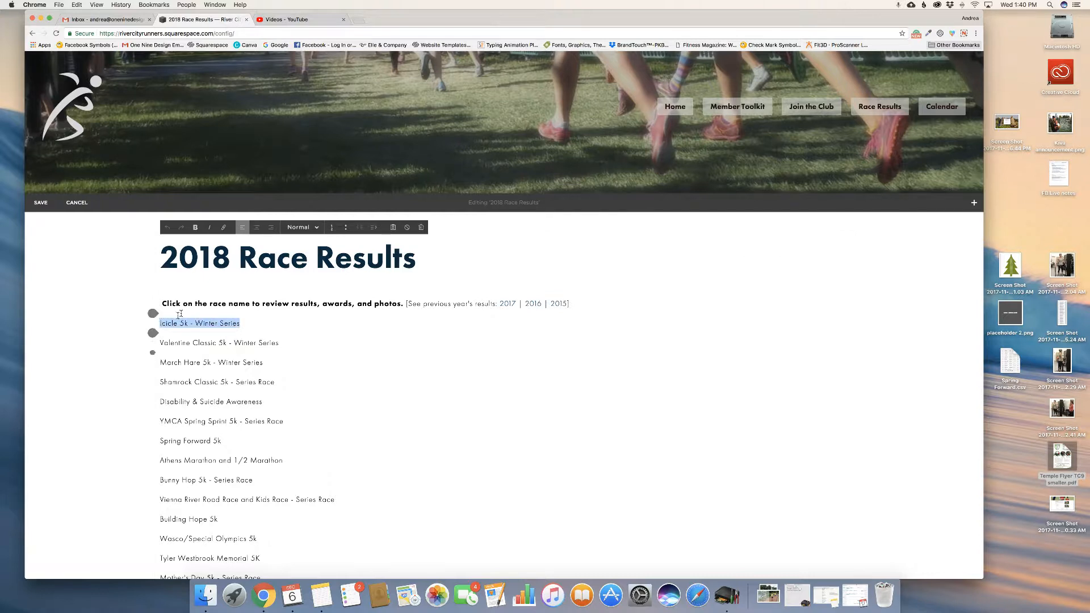
pyautogui.click(224, 228)
pyautogui.click(212, 339)
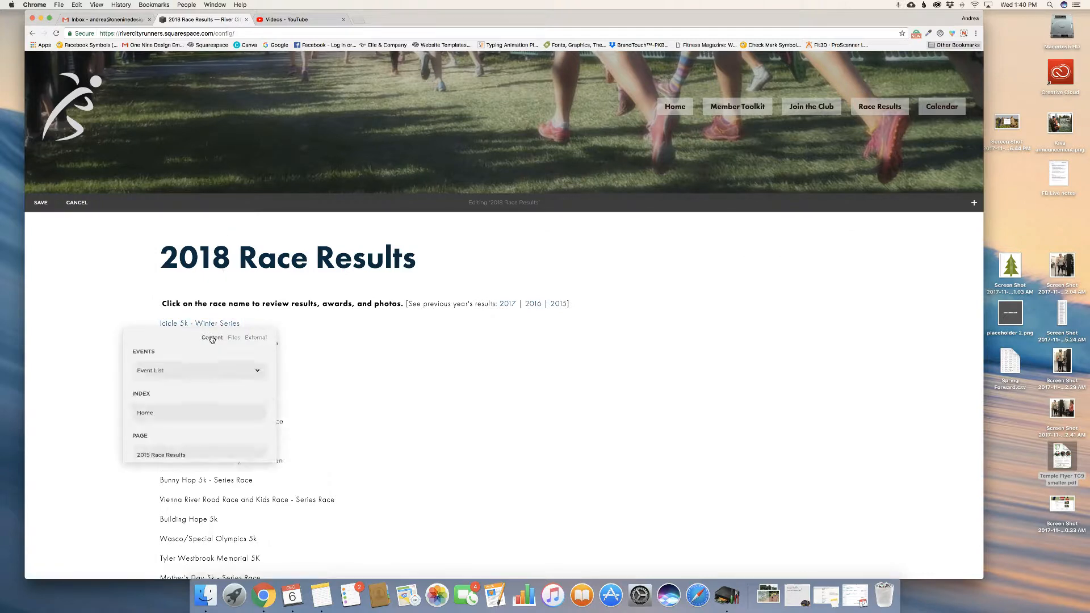
pyautogui.scroll(-8, 207, 418)
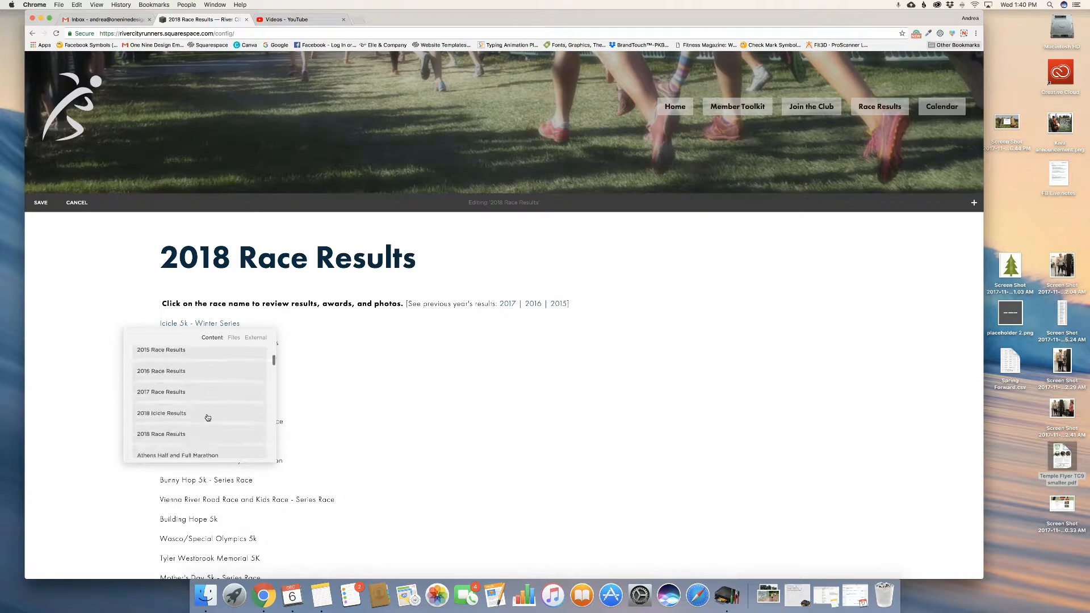
pyautogui.scroll(-15, 208, 417)
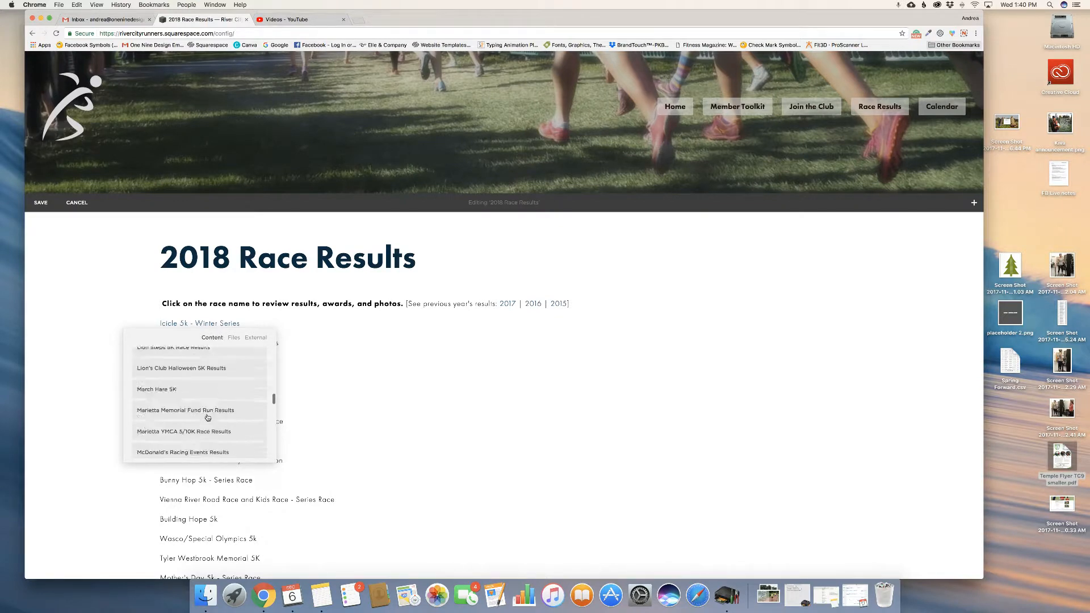
pyautogui.scroll(-15, 208, 418)
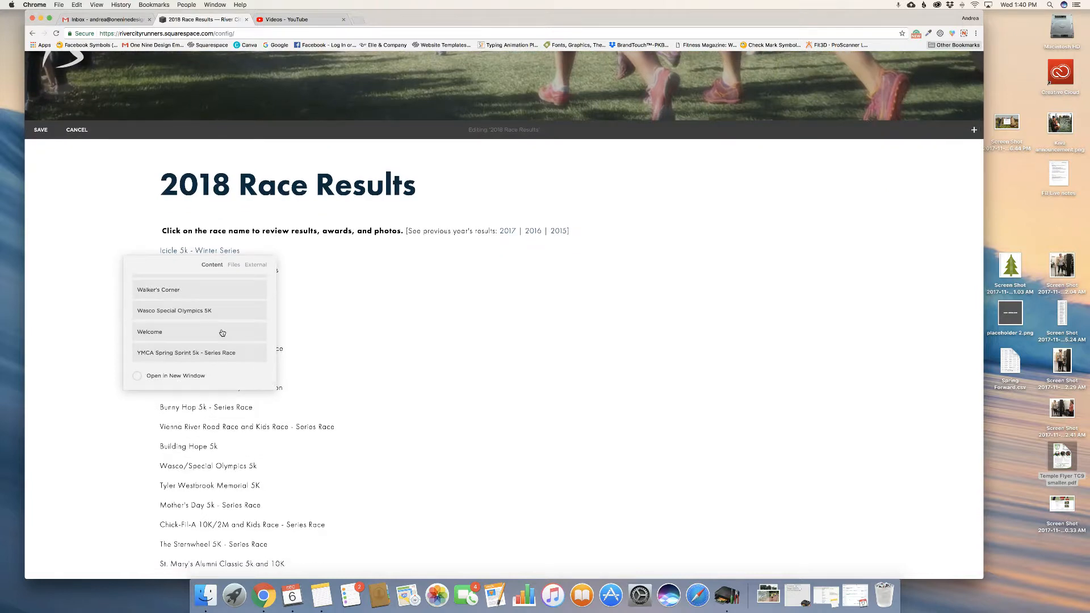
pyautogui.scroll(-2, 221, 352)
pyautogui.scroll(10, 223, 281)
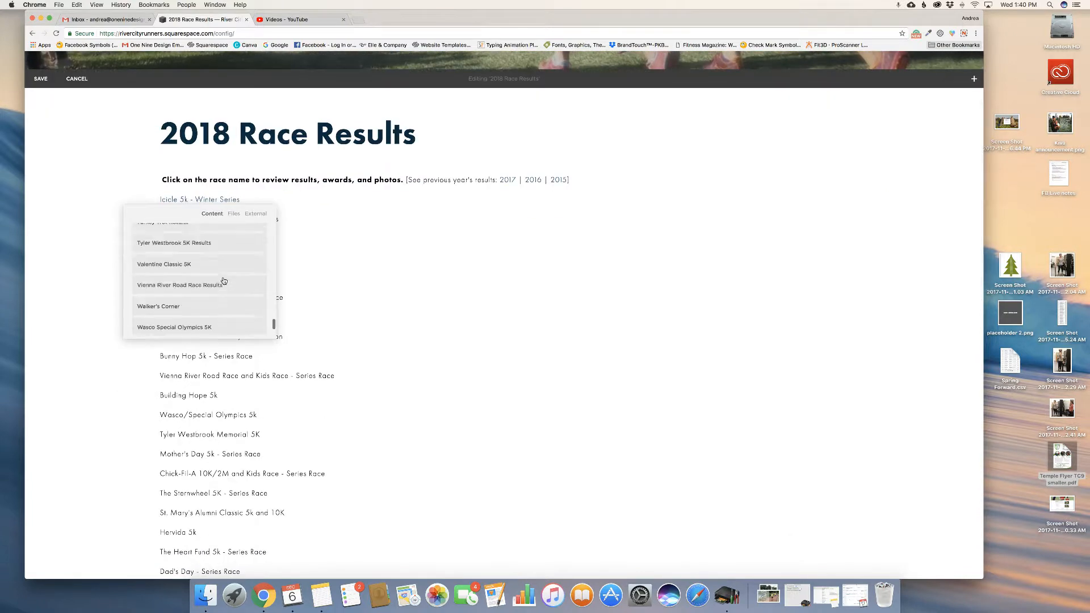
pyautogui.scroll(15, 224, 280)
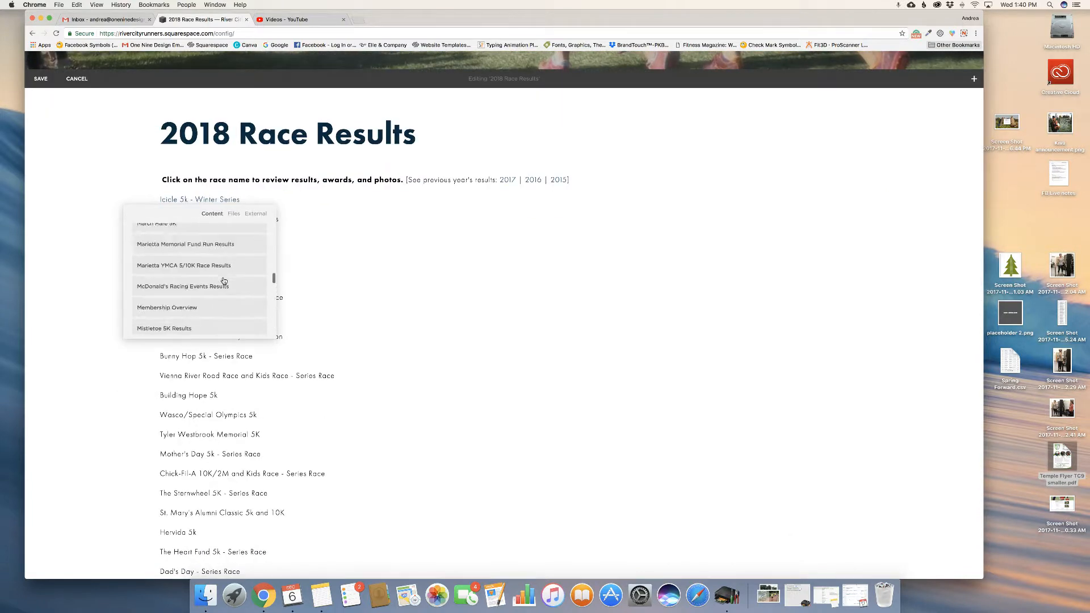
pyautogui.scroll(5, 224, 281)
pyautogui.scroll(-5, 224, 281)
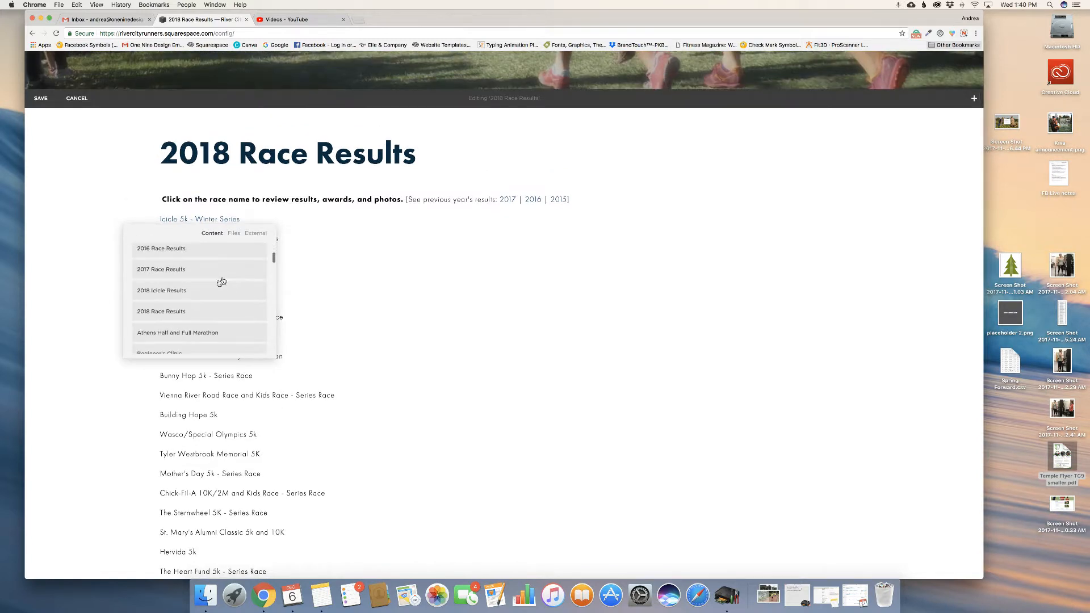
pyautogui.click(174, 293)
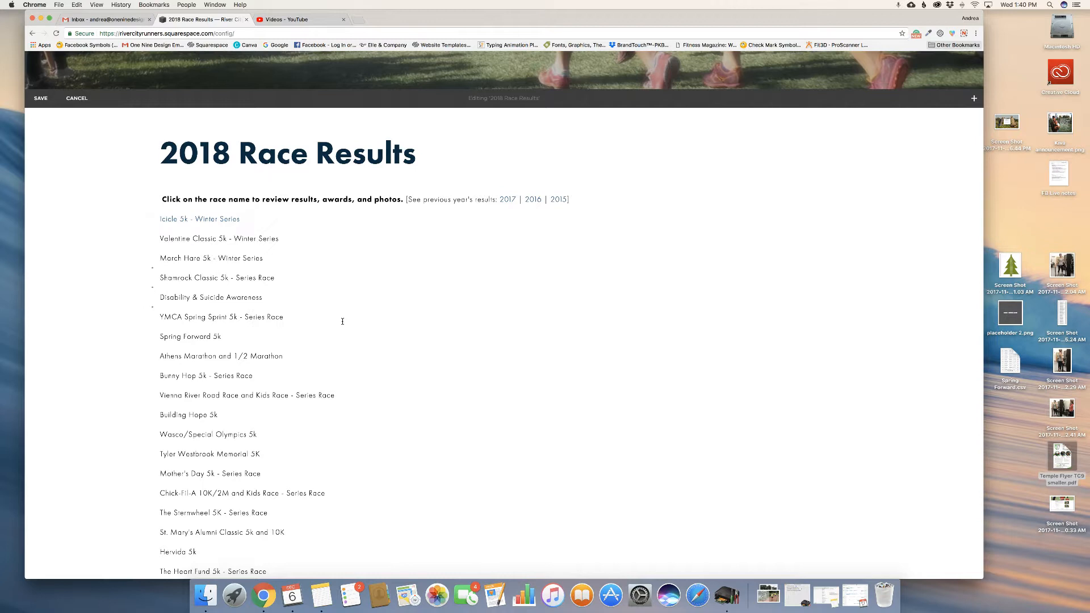
# Save the 2018 Race Results page and follow the Icicle 5k - Winter Series link to test it
pyautogui.click(41, 98)
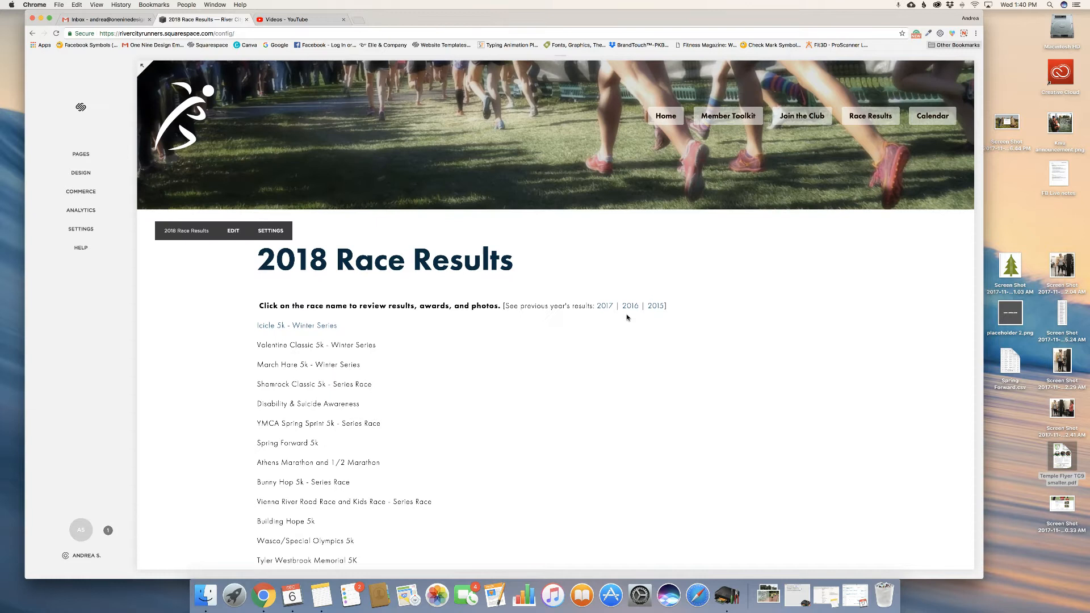
pyautogui.click(314, 327)
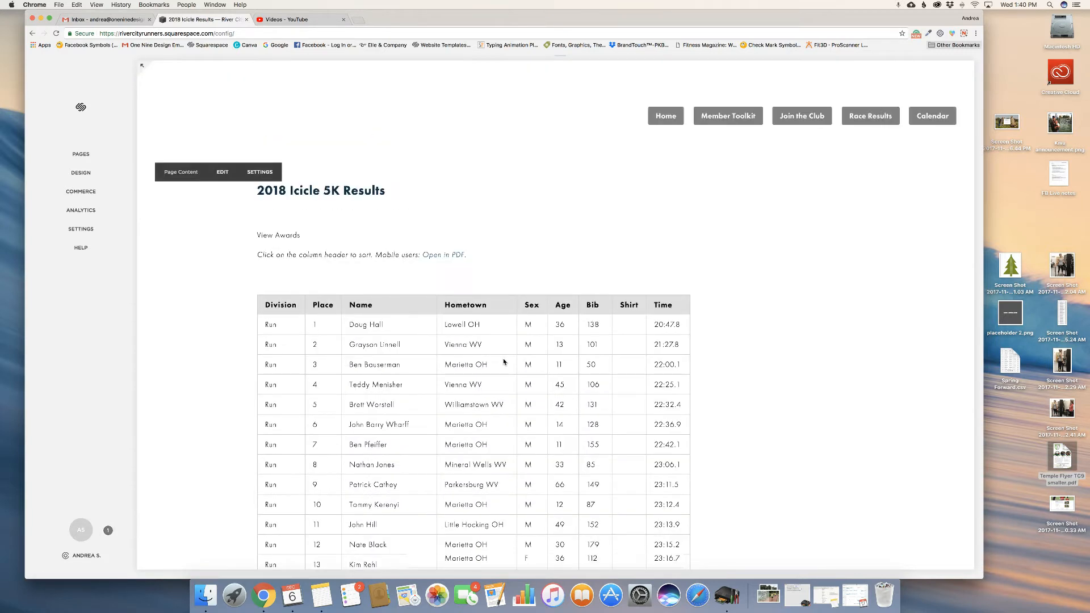